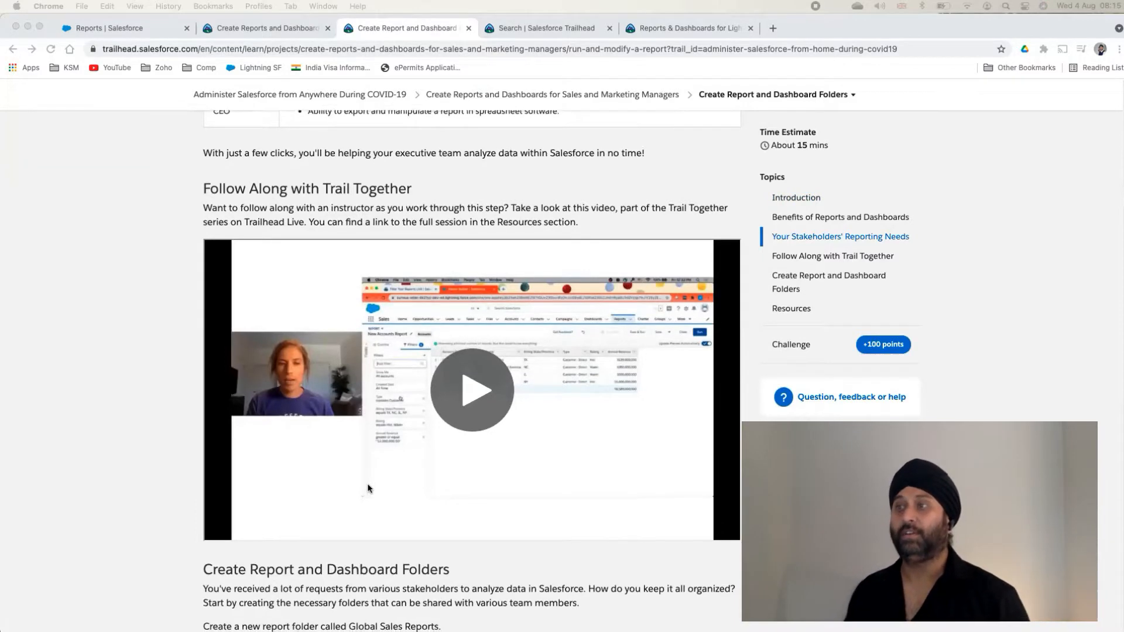
Switch to Salesforce, find Reports by searching the apps and items for "report", and list all report folders
{"action": "scroll", "coordinate": [368, 488], "scroll_direction": "down", "scroll_amount": 7}
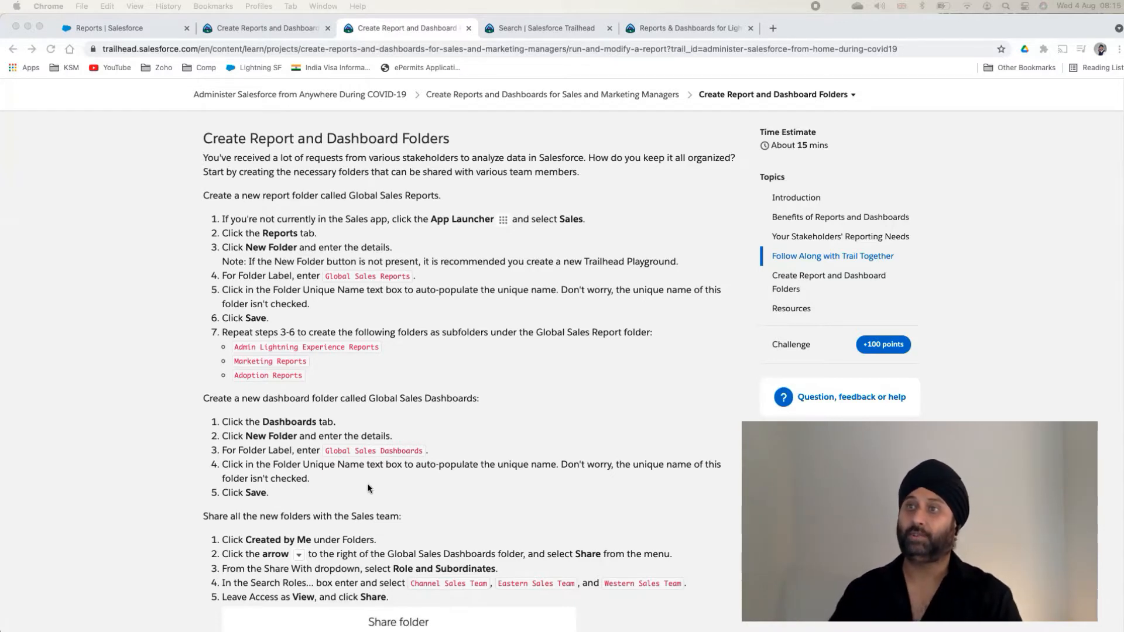
{"action": "left_click", "coordinate": [114, 30]}
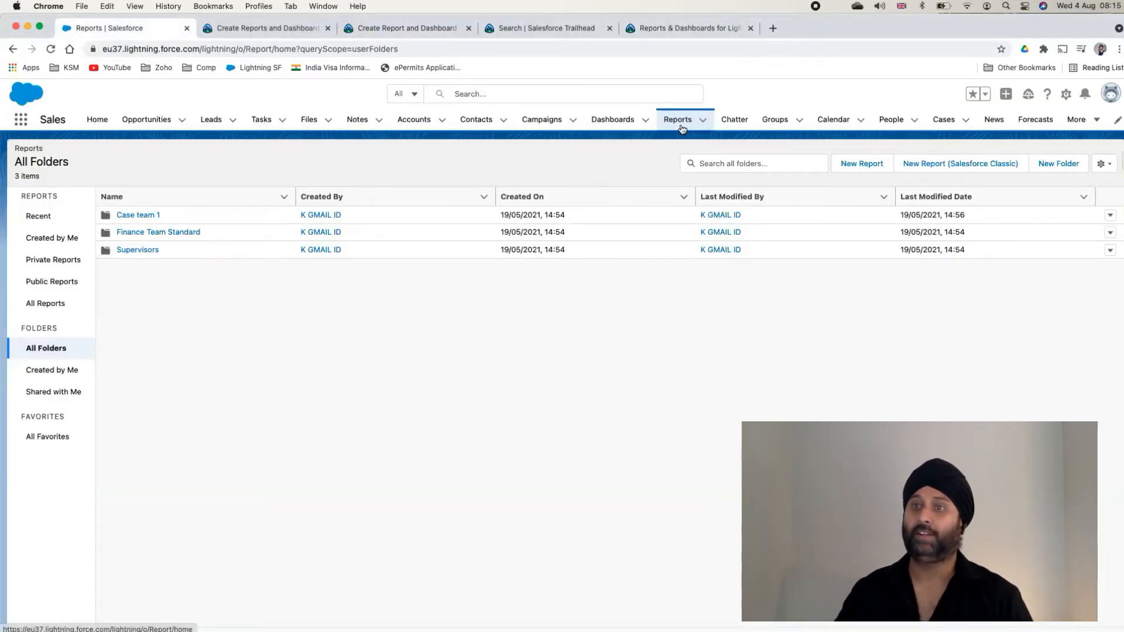
{"action": "left_click", "coordinate": [20, 120]}
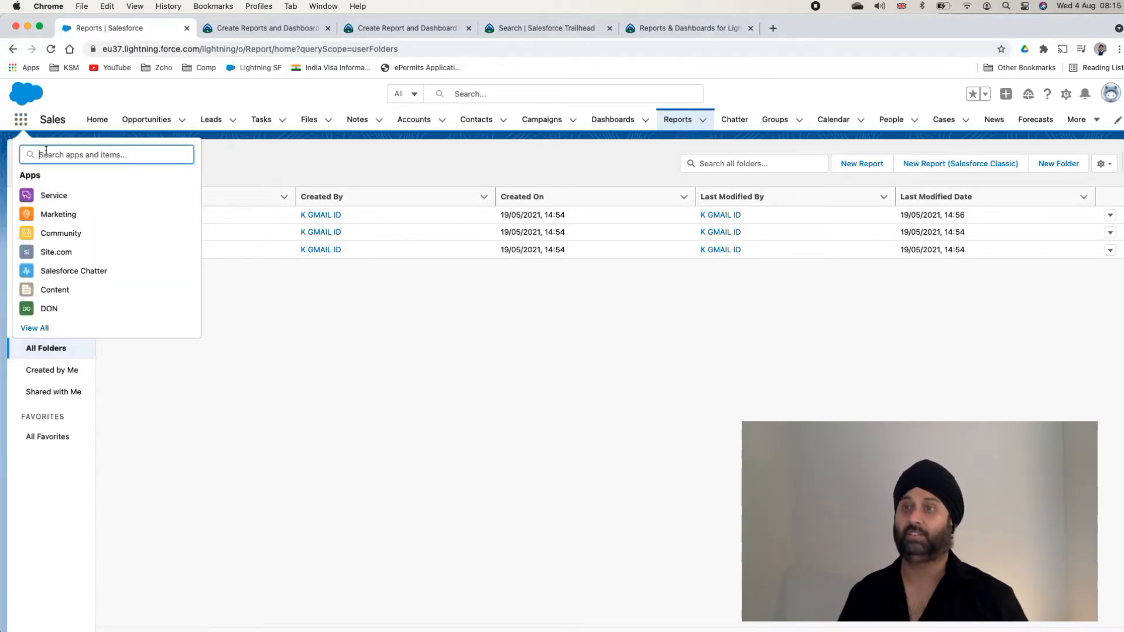
{"action": "type", "text": "report"}
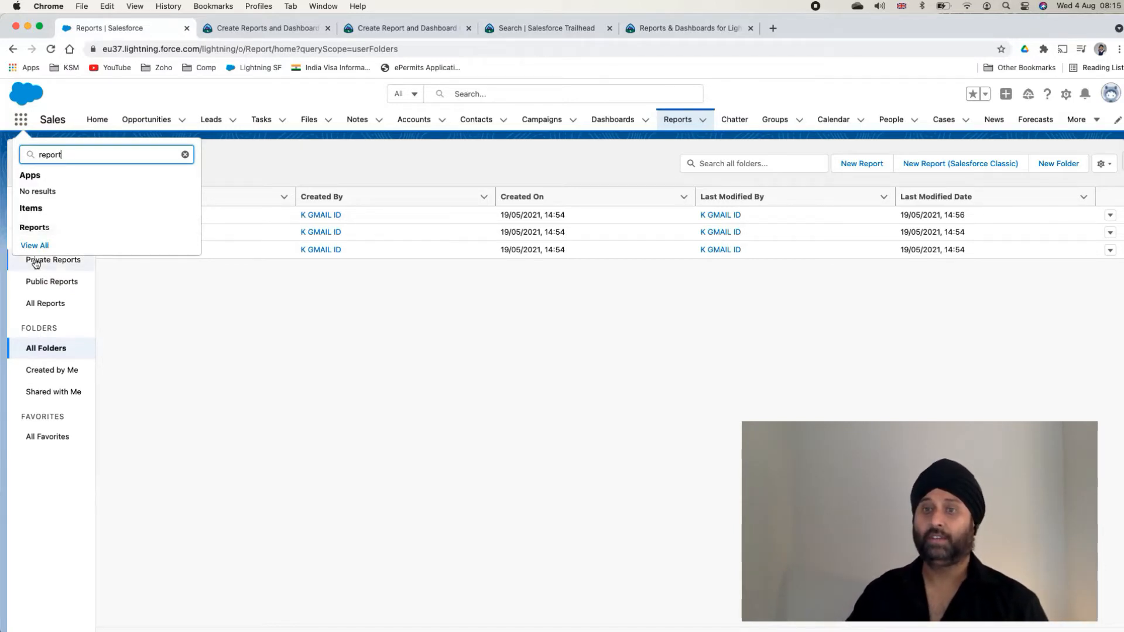
{"action": "left_click", "coordinate": [45, 229]}
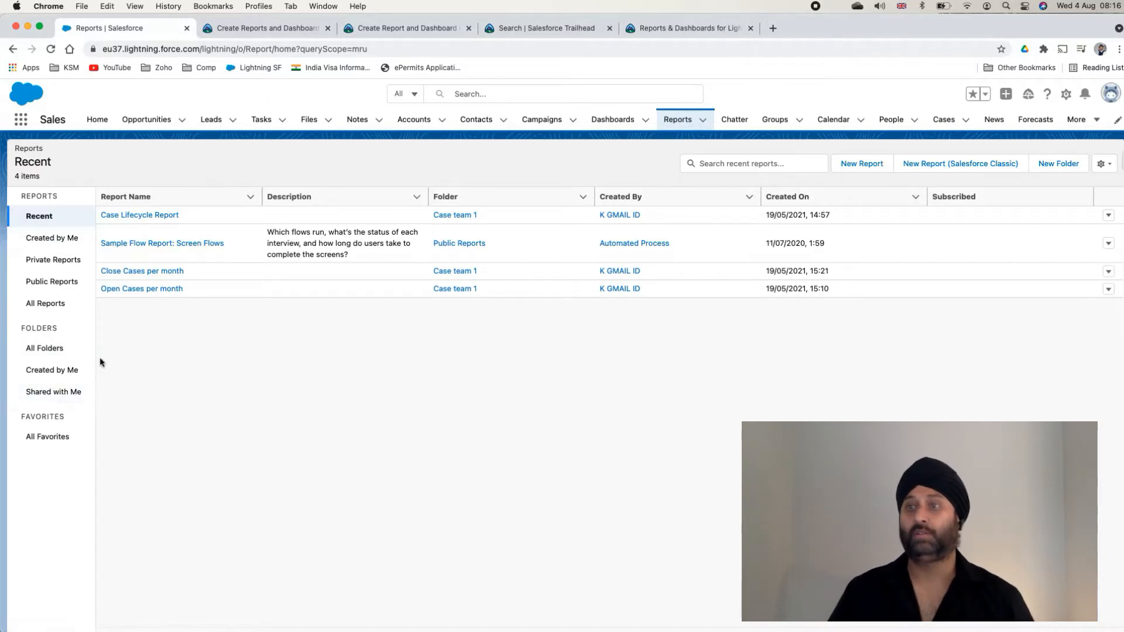
{"action": "left_click", "coordinate": [61, 351]}
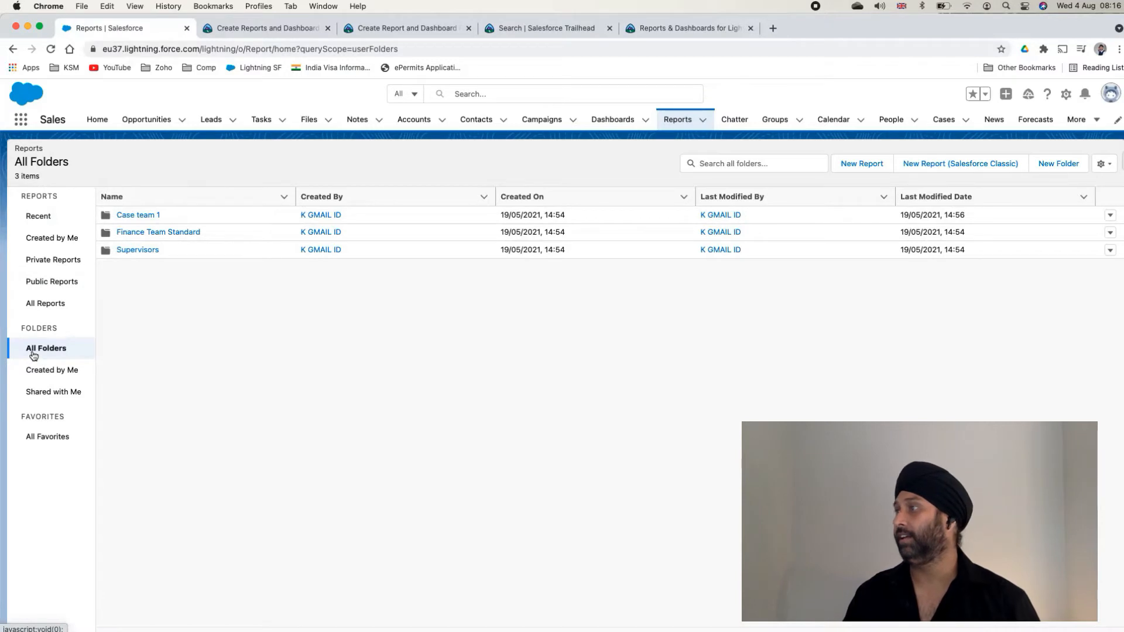
{"action": "left_click", "coordinate": [861, 164]}
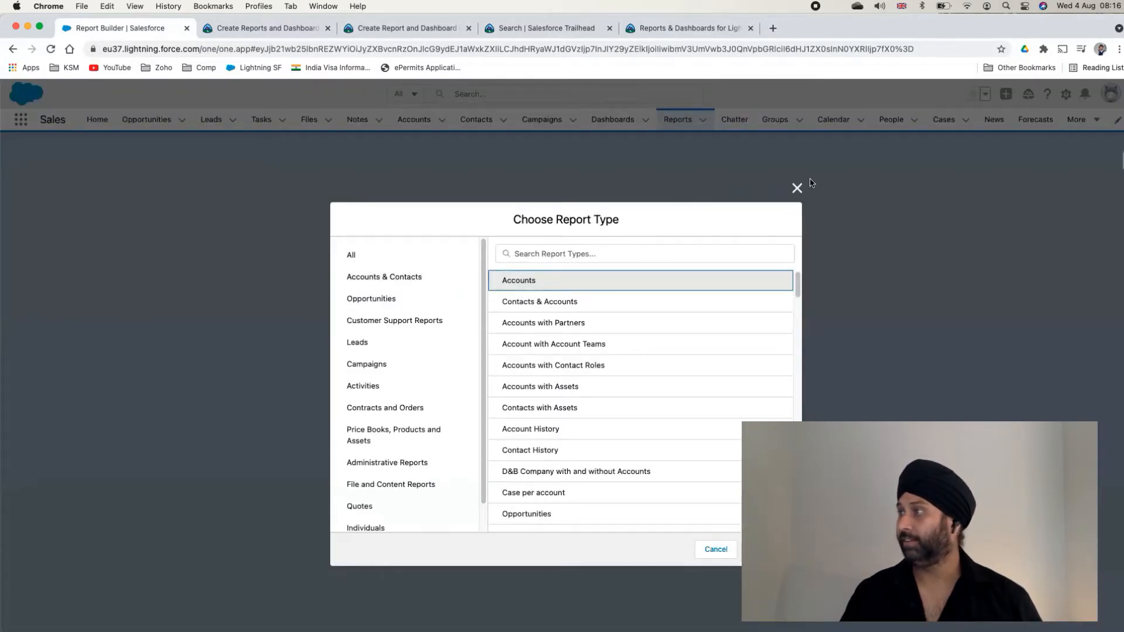
{"action": "left_click", "coordinate": [798, 188]}
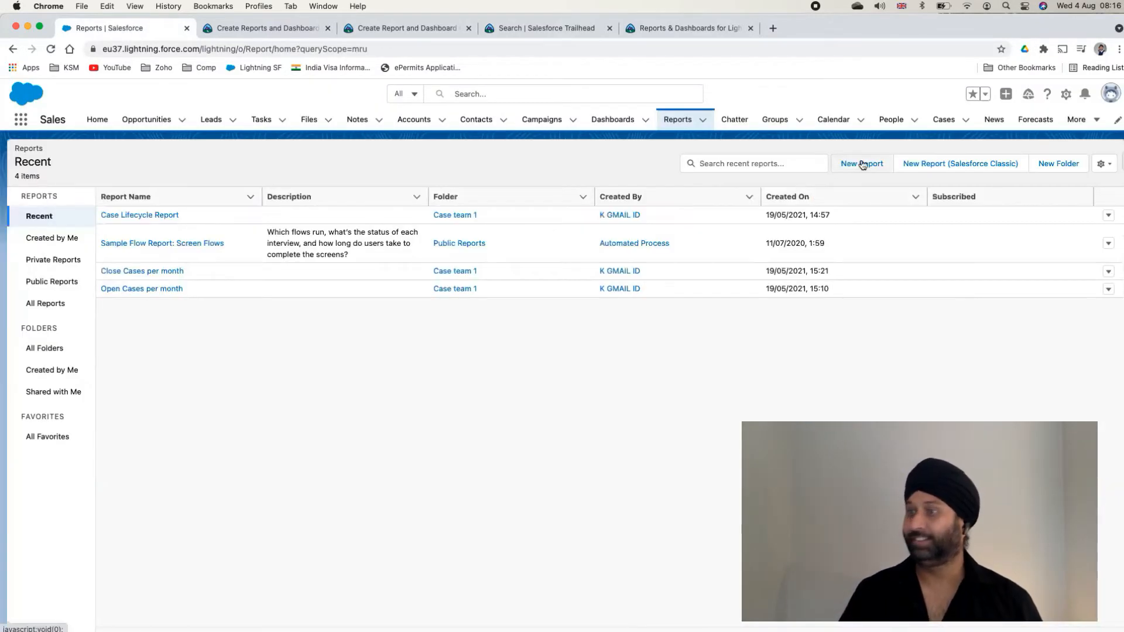
Create a report folder labelled "Client Relations" with the unique name "ClientRelations1"
{"action": "left_click", "coordinate": [1046, 164]}
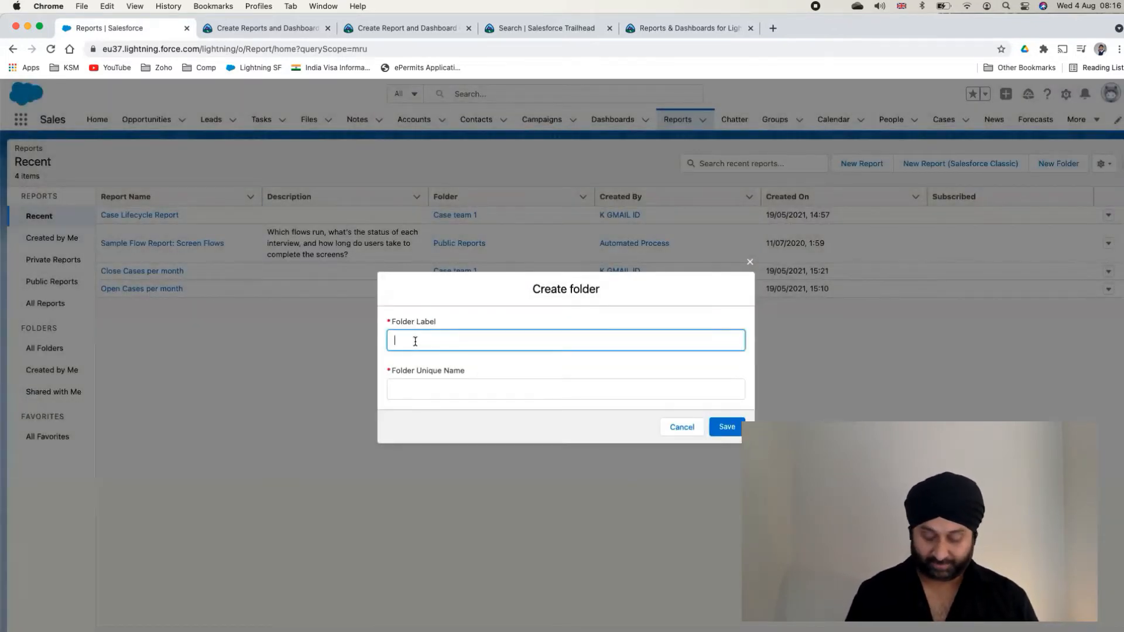
{"action": "type", "text": "C"}
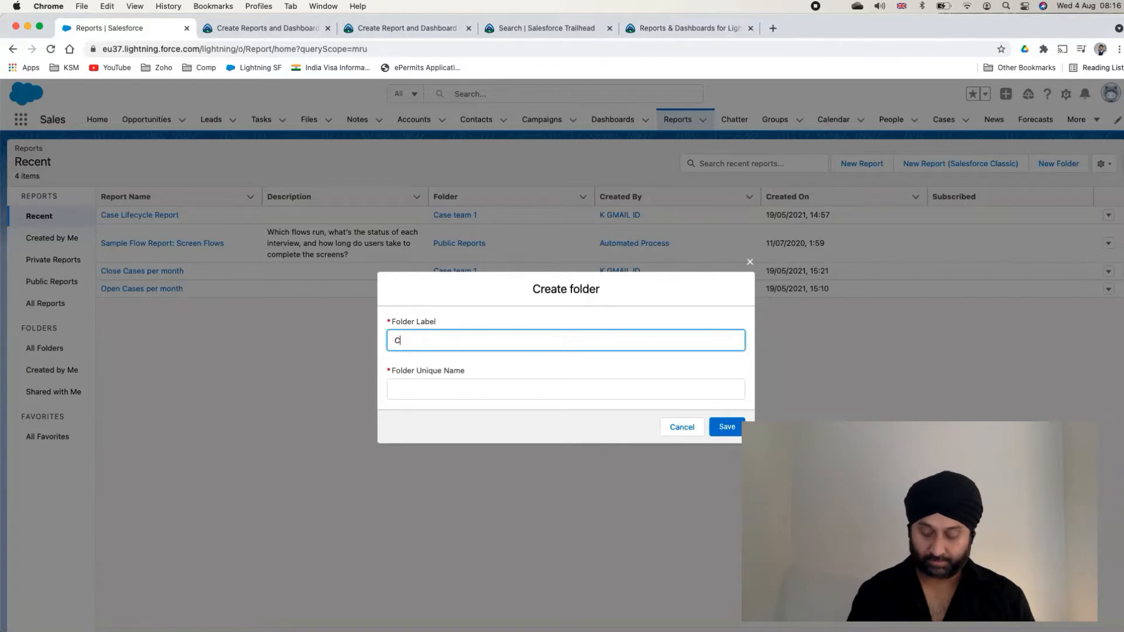
{"action": "type", "text": "lient Relations"}
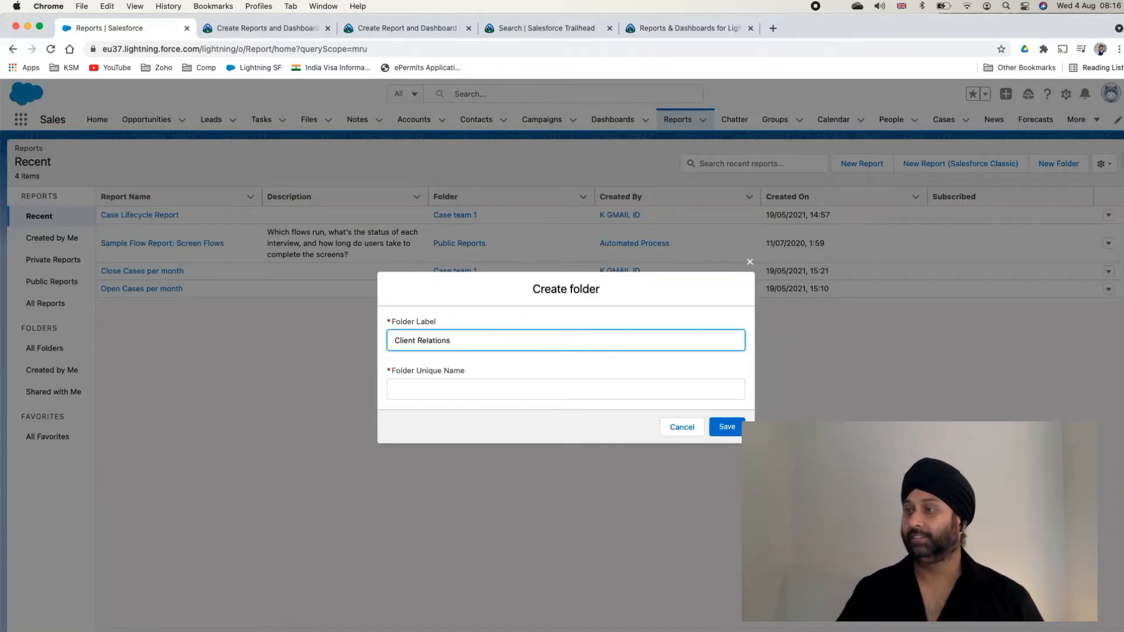
{"action": "left_click", "coordinate": [474, 390]}
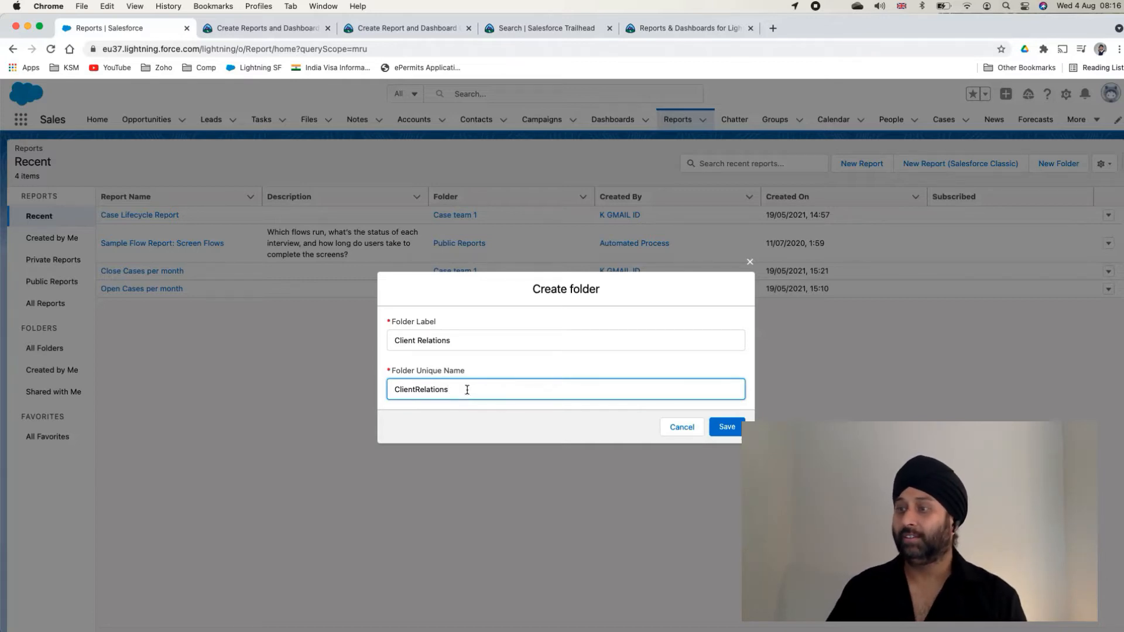
{"action": "left_click", "coordinate": [455, 341]}
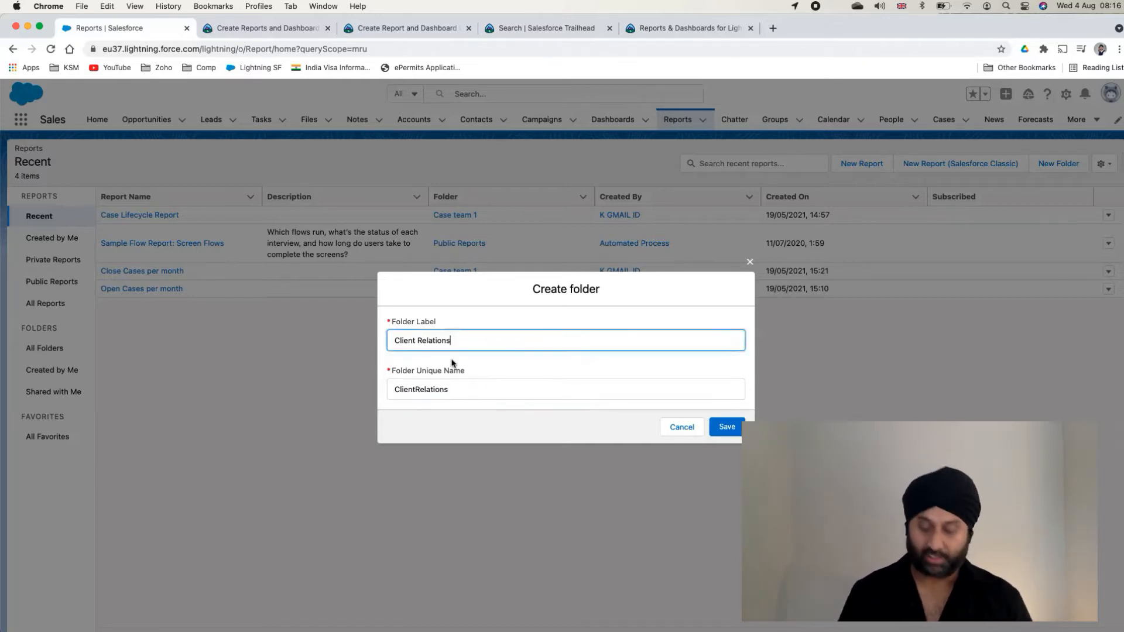
{"action": "left_click", "coordinate": [447, 387]}
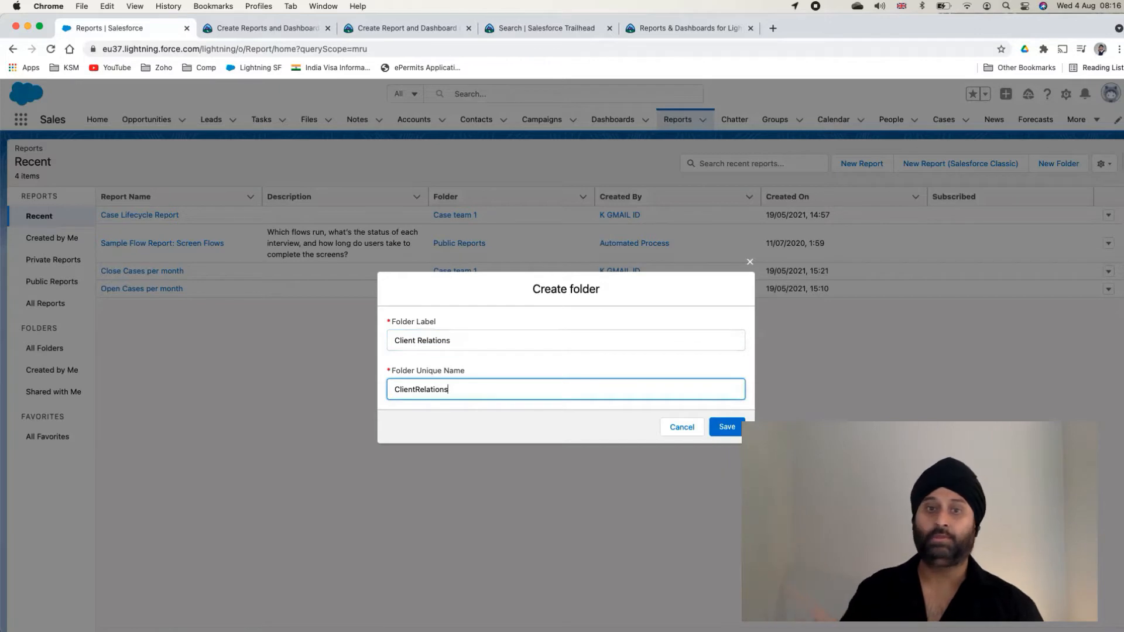
{"action": "type", "text": "1"}
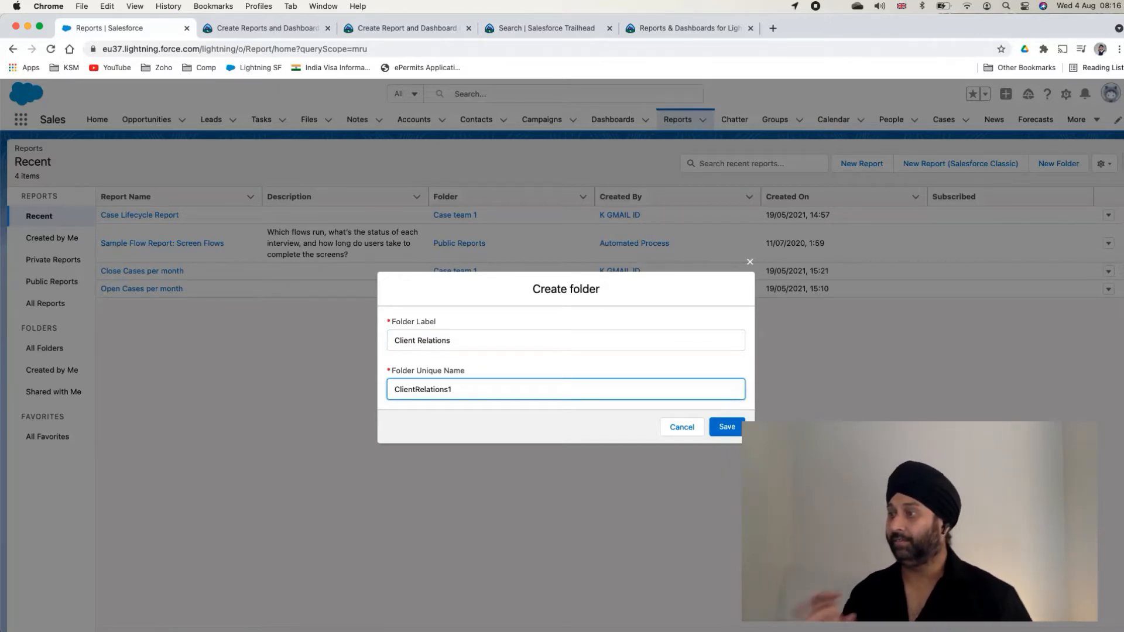
{"action": "left_click", "coordinate": [727, 427]}
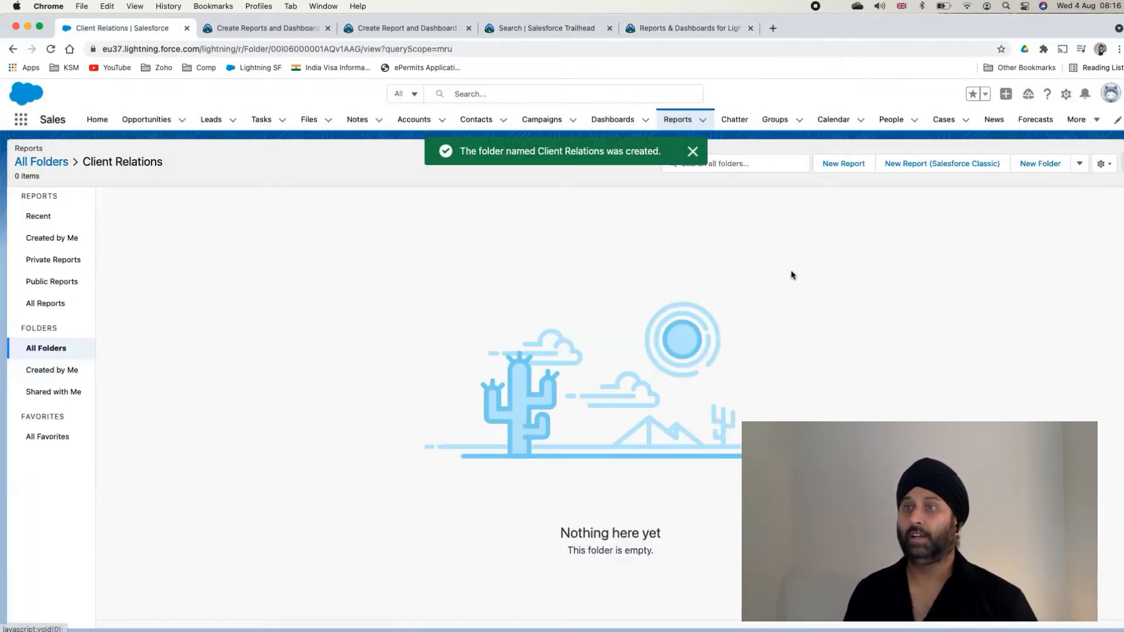
Start a new report from the Client Relations folder using the Accounts report type
{"action": "left_click", "coordinate": [833, 170]}
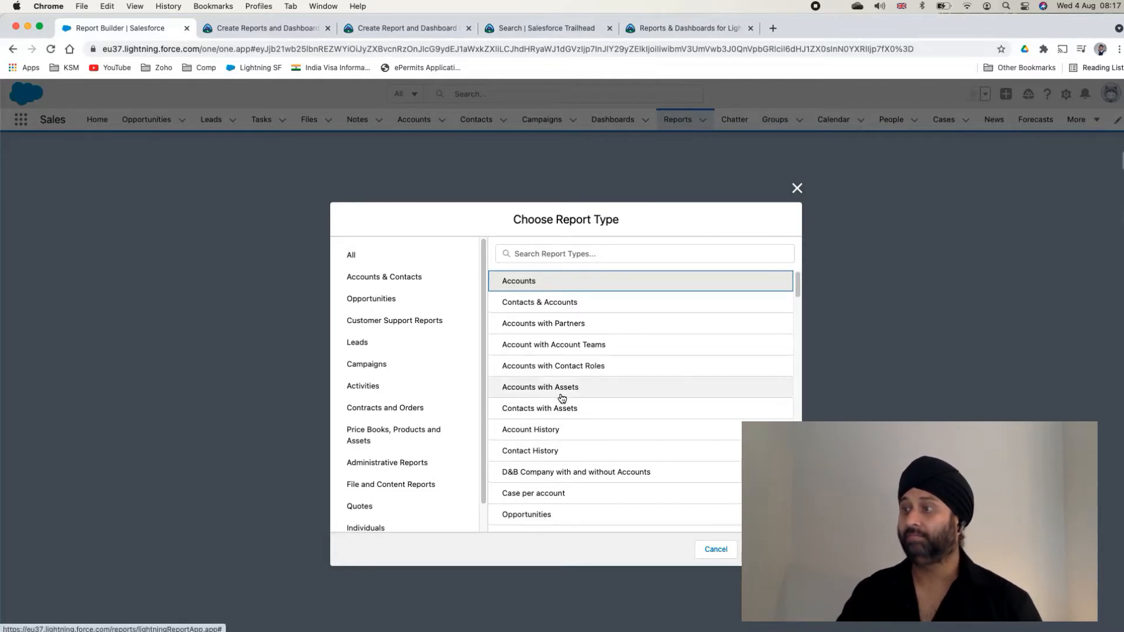
{"action": "scroll", "coordinate": [561, 398], "scroll_direction": "down", "scroll_amount": 4}
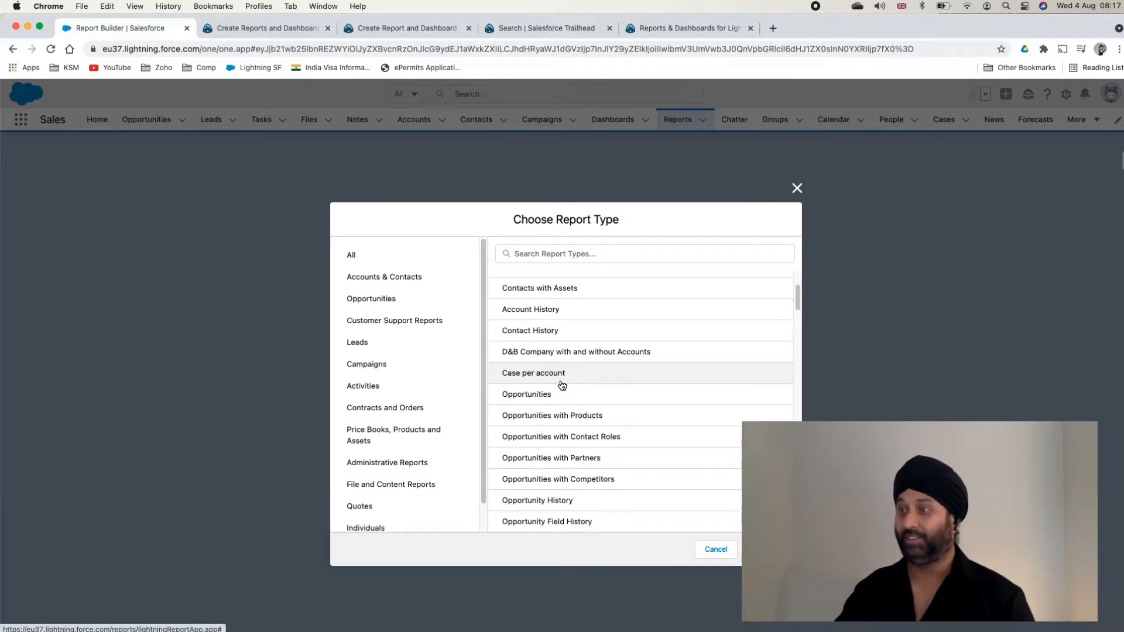
{"action": "scroll", "coordinate": [561, 384], "scroll_direction": "down", "scroll_amount": 15}
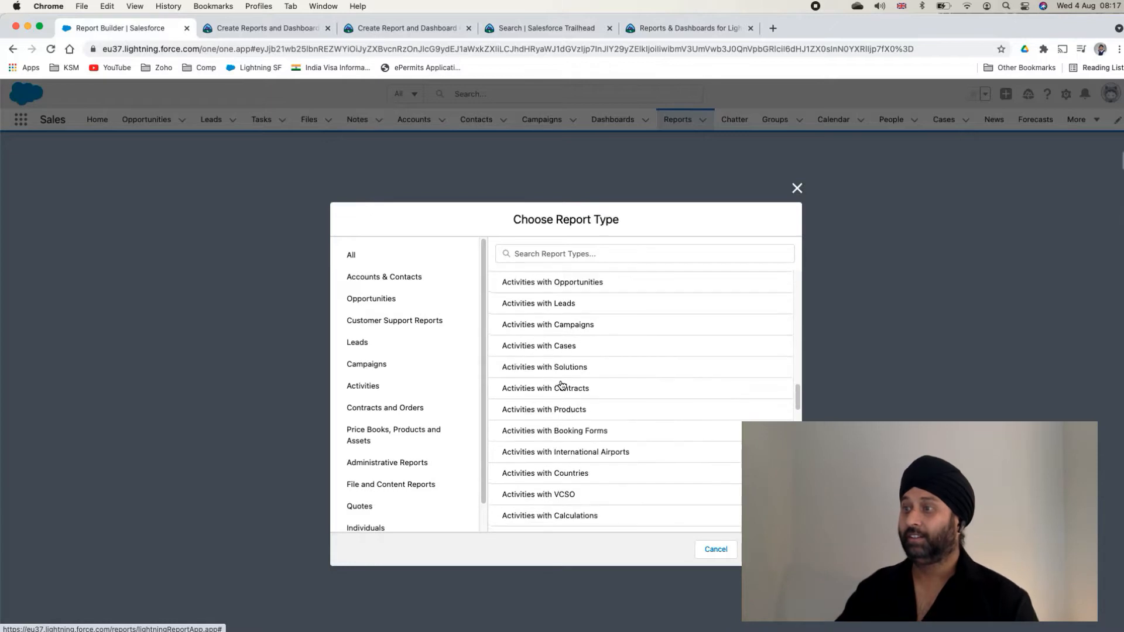
{"action": "scroll", "coordinate": [561, 384], "scroll_direction": "up", "scroll_amount": 20}
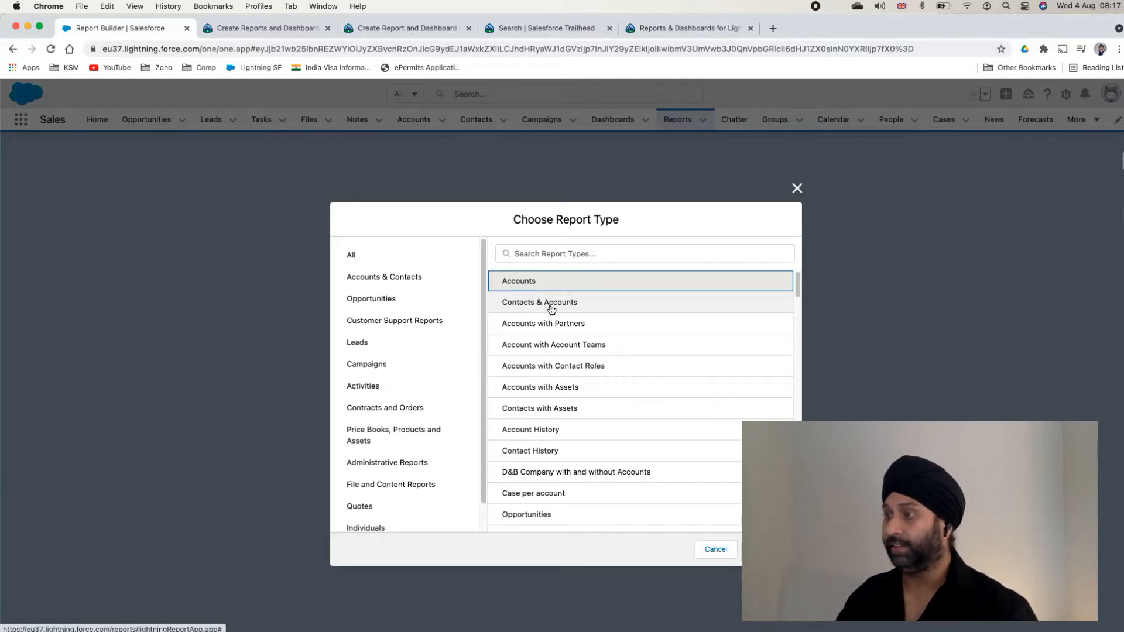
{"action": "left_click", "coordinate": [768, 549]}
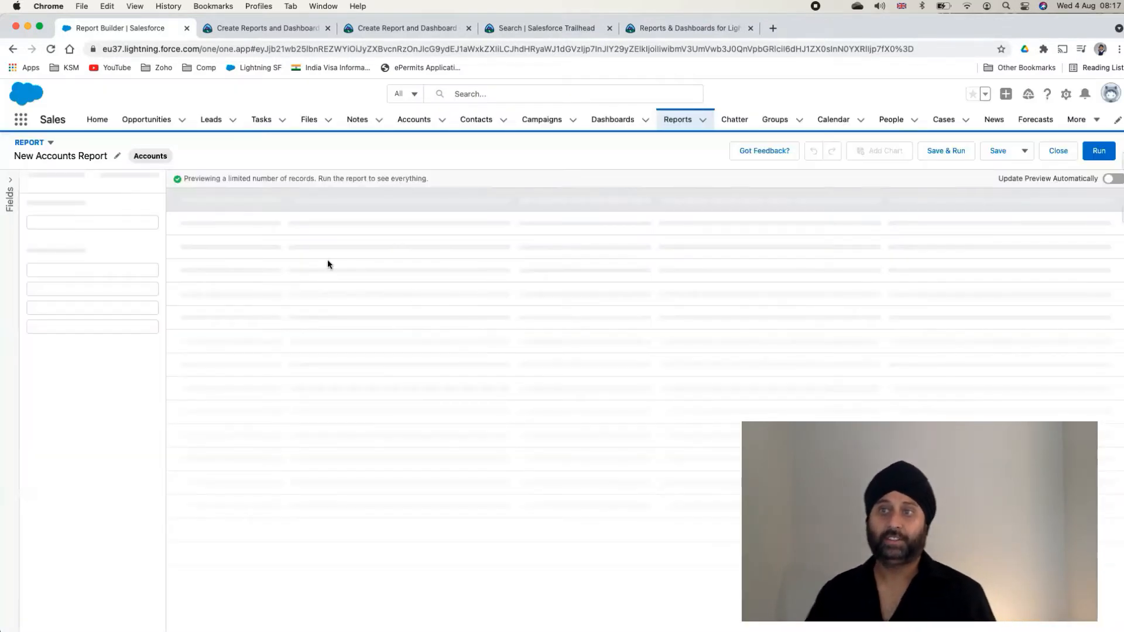
Rename the new accounts report to "All Acccounts"
{"action": "left_click", "coordinate": [117, 156]}
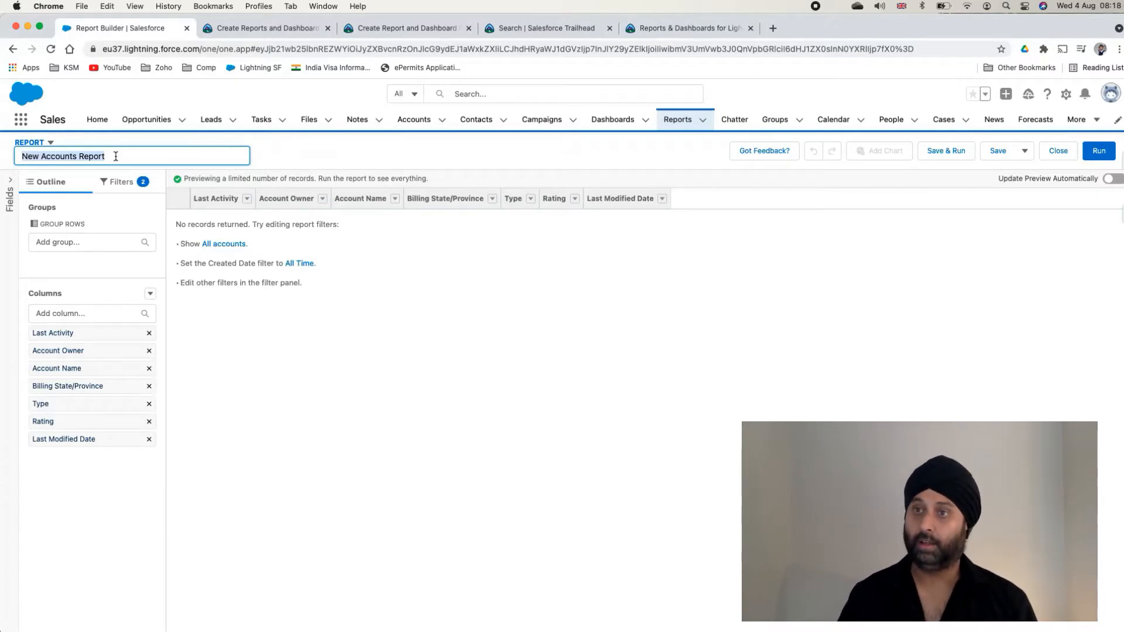
{"action": "type", "text": "All"}
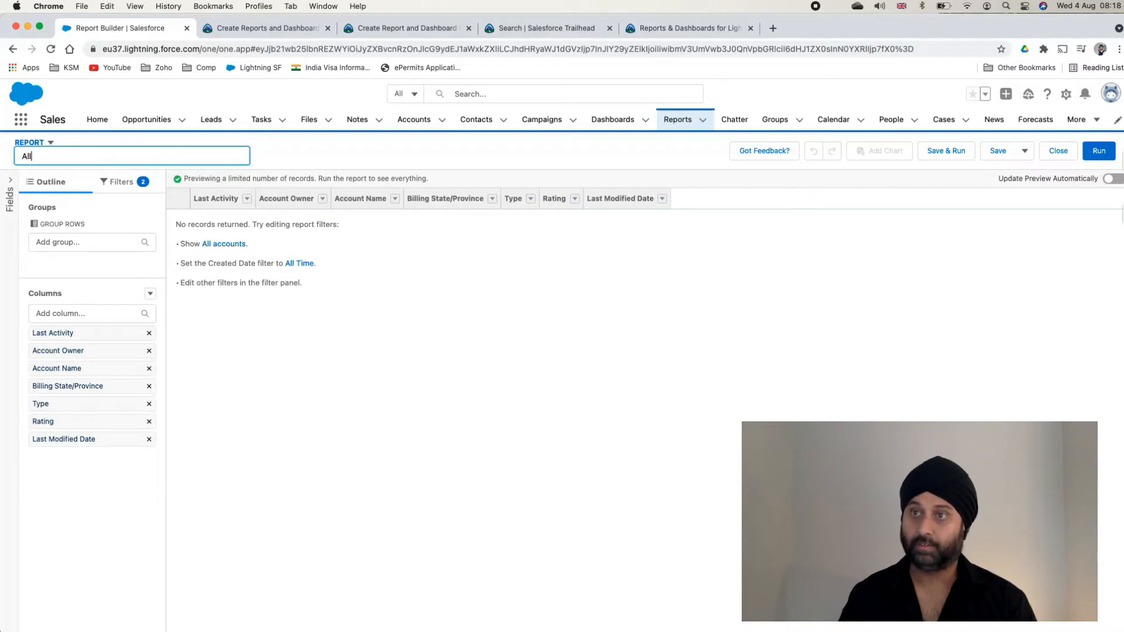
{"action": "type", "text": " Accpunt"}
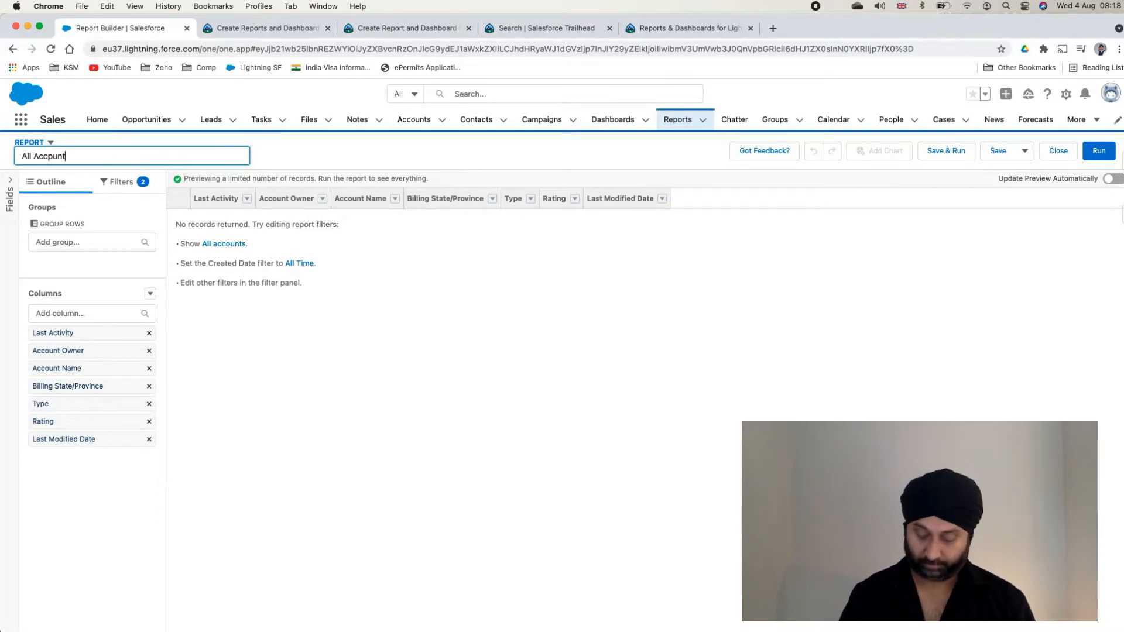
{"action": "key", "text": "BackSpace"}
{"action": "key", "text": "BackSpace"}
{"action": "key", "text": "BackSpace"}
{"action": "key", "text": "BackSpace"}
{"action": "type", "text": "counts"}
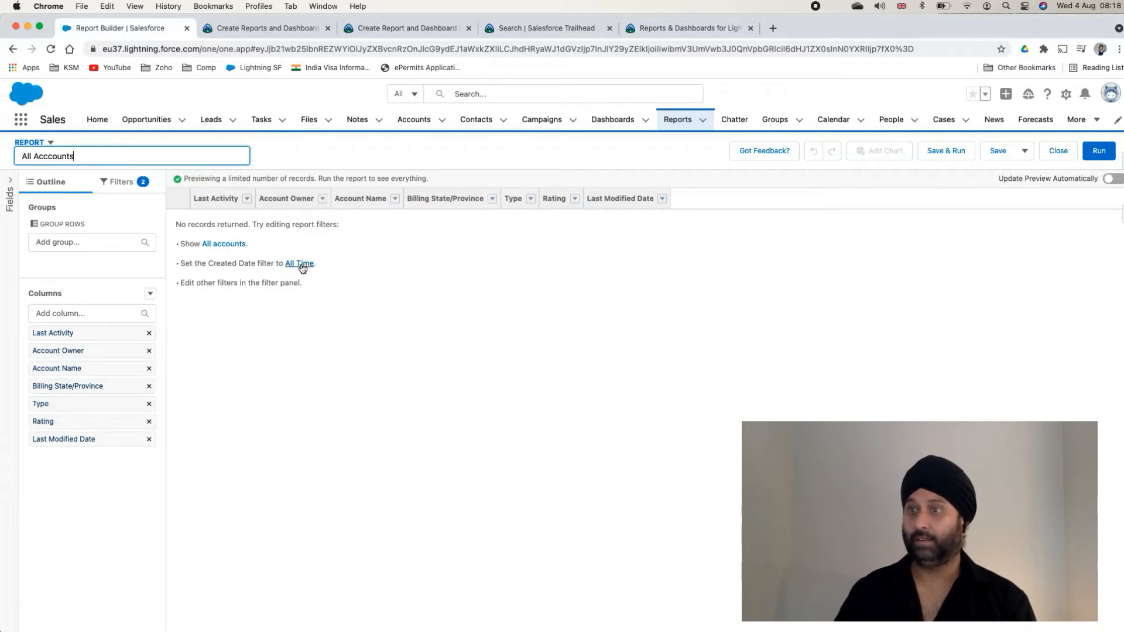
Set the report to show all accounts with a Created Date of All Time, refreshing the preview to review the records
{"action": "left_click", "coordinate": [220, 245]}
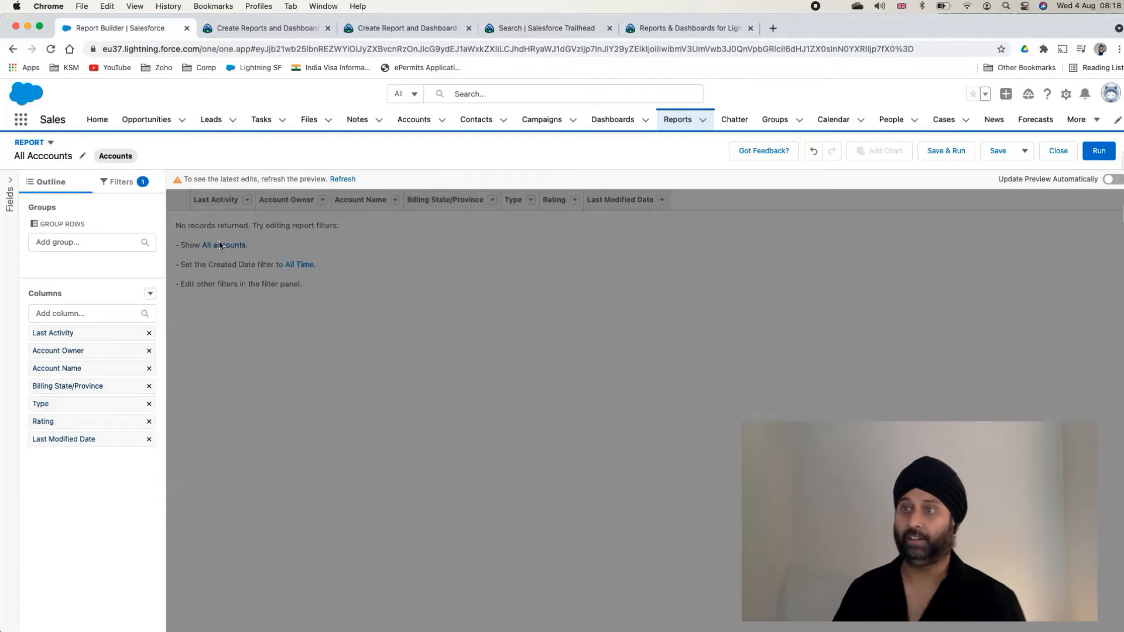
{"action": "left_click", "coordinate": [342, 180]}
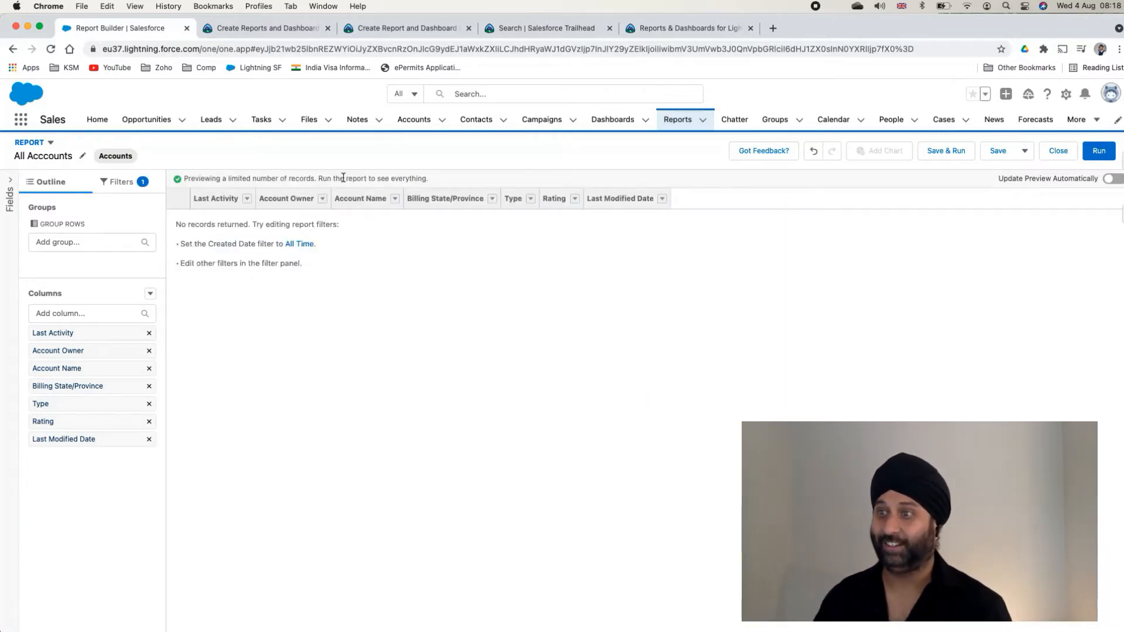
{"action": "left_click", "coordinate": [300, 244]}
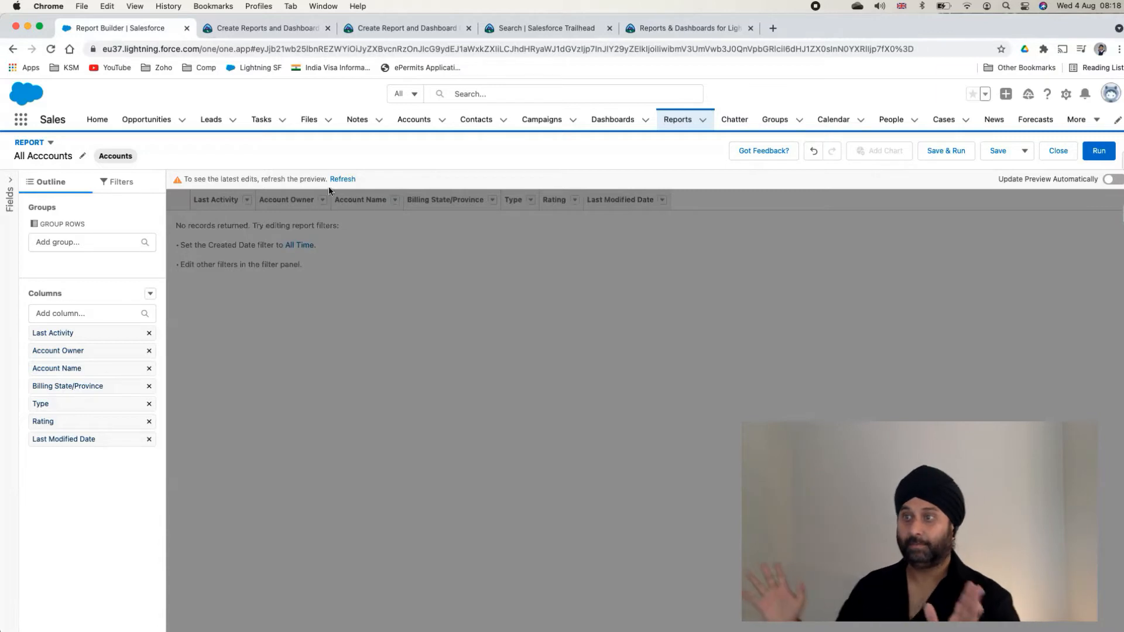
{"action": "left_click", "coordinate": [344, 180]}
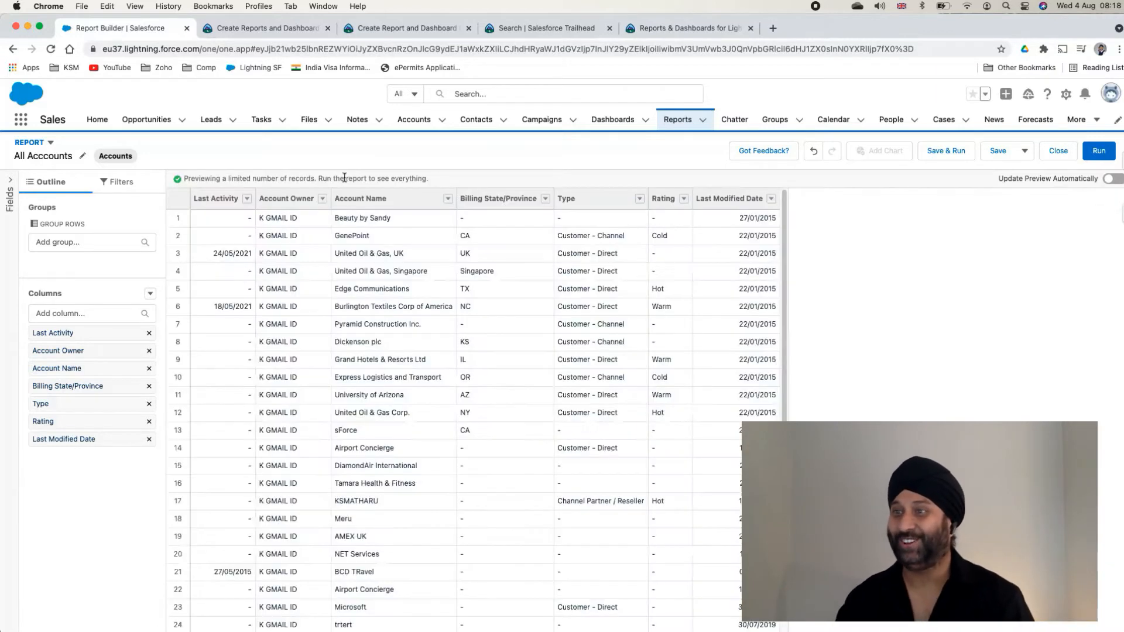
{"action": "scroll", "coordinate": [353, 415], "scroll_direction": "down", "scroll_amount": 3}
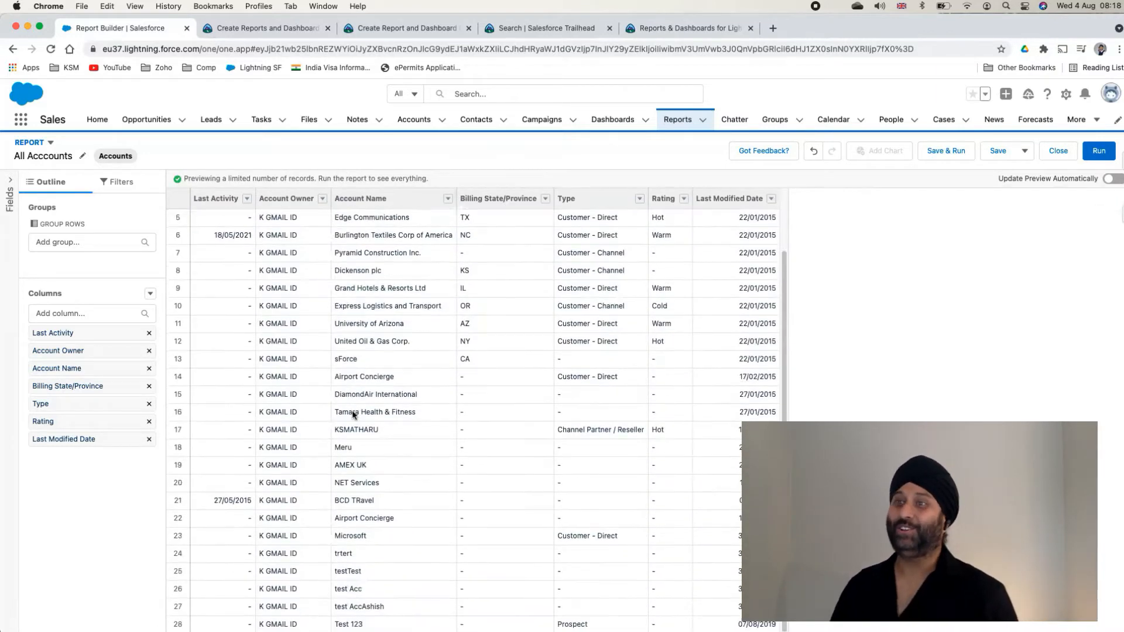
{"action": "scroll", "coordinate": [354, 414], "scroll_direction": "up", "scroll_amount": 3}
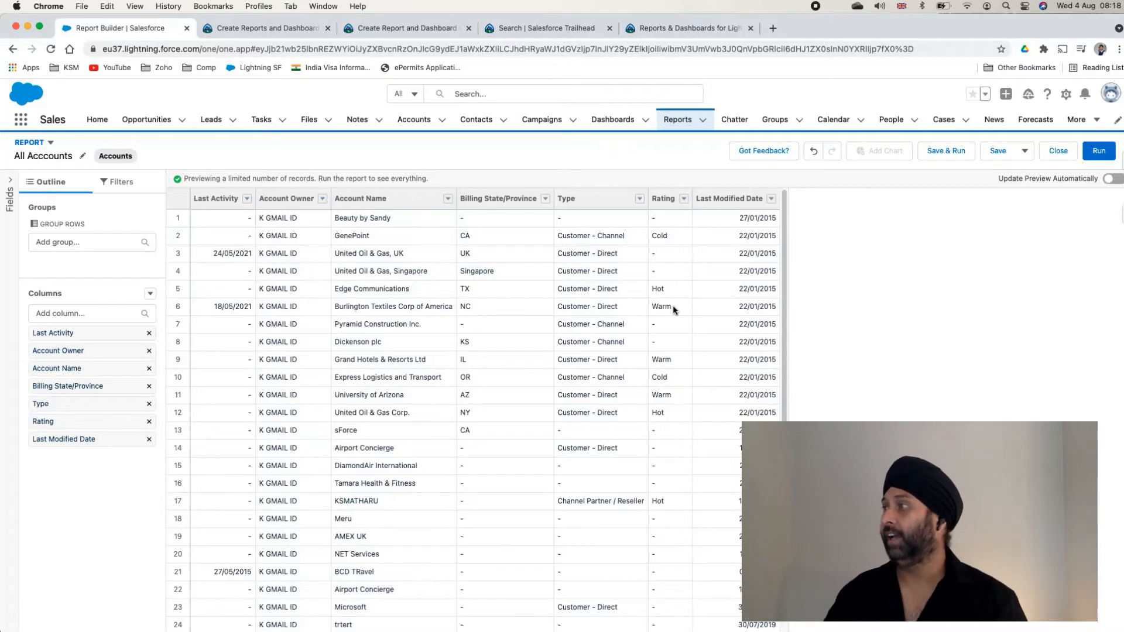
Save the All Acccounts report in the Client Relations folder, keeping the suggested unique name All_Acccounts_chV
{"action": "left_click", "coordinate": [1008, 156]}
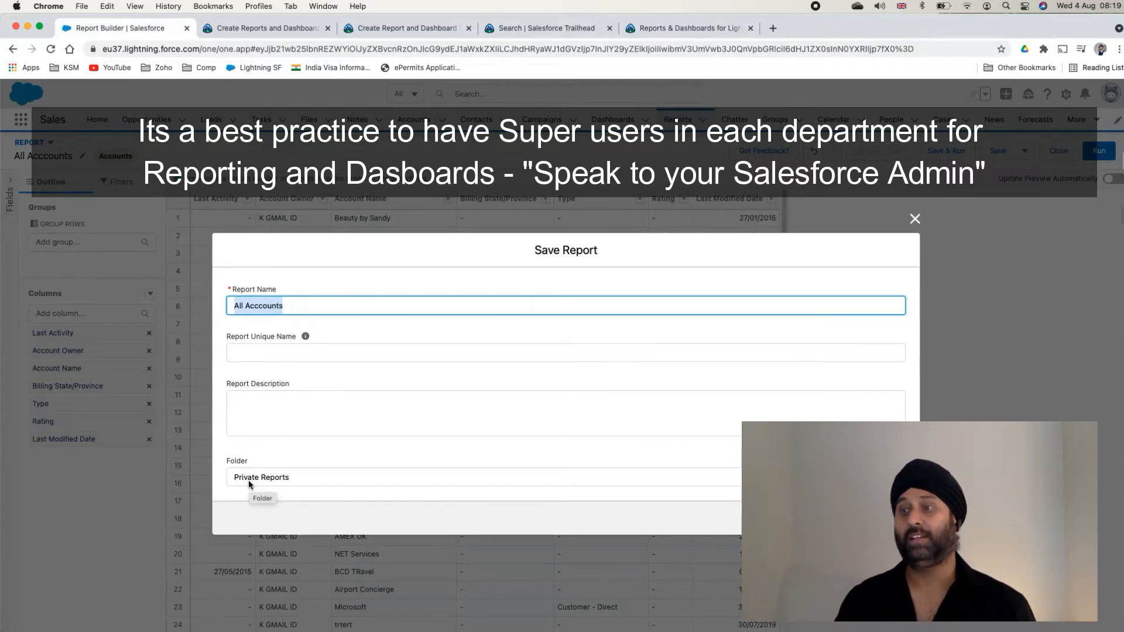
{"action": "left_click", "coordinate": [248, 480]}
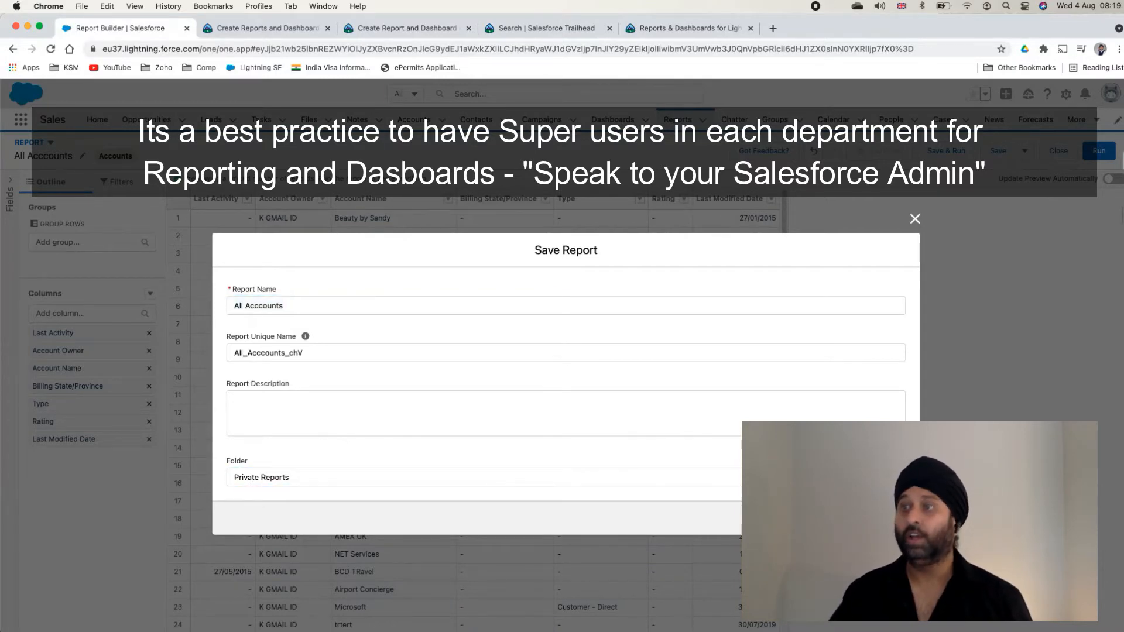
{"action": "left_click", "coordinate": [871, 477]}
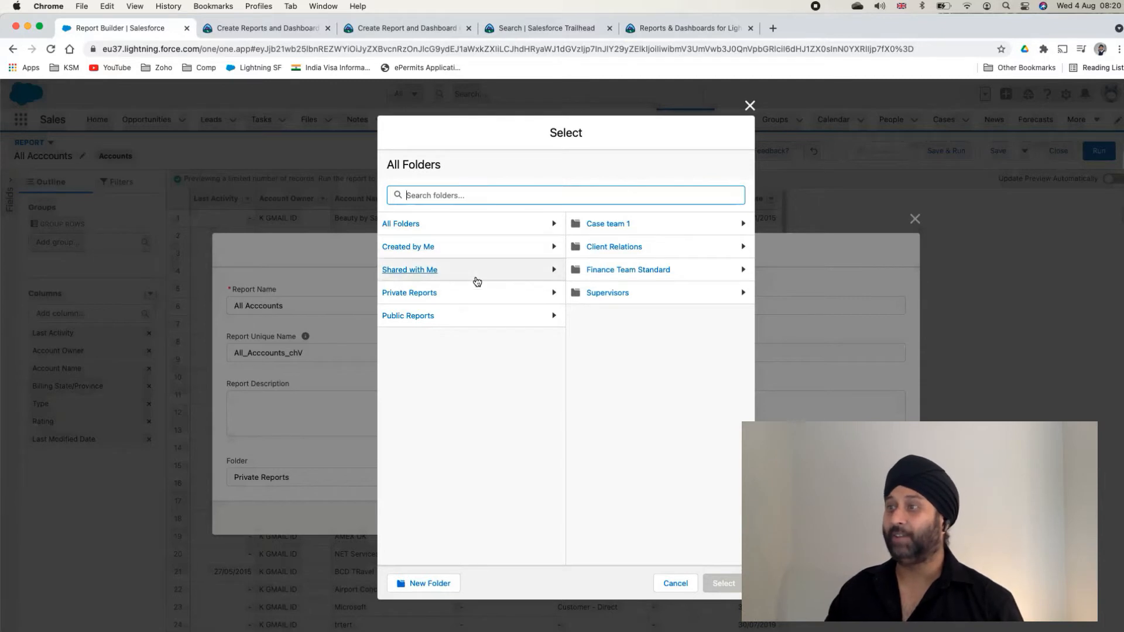
{"action": "left_click", "coordinate": [405, 231]}
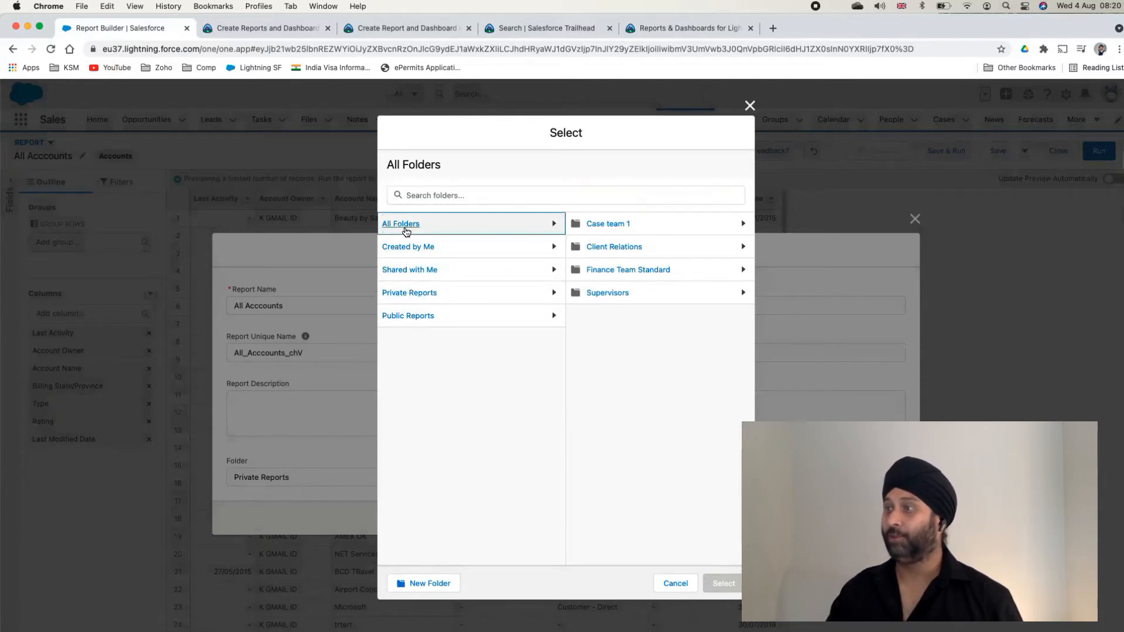
{"action": "left_click", "coordinate": [596, 249]}
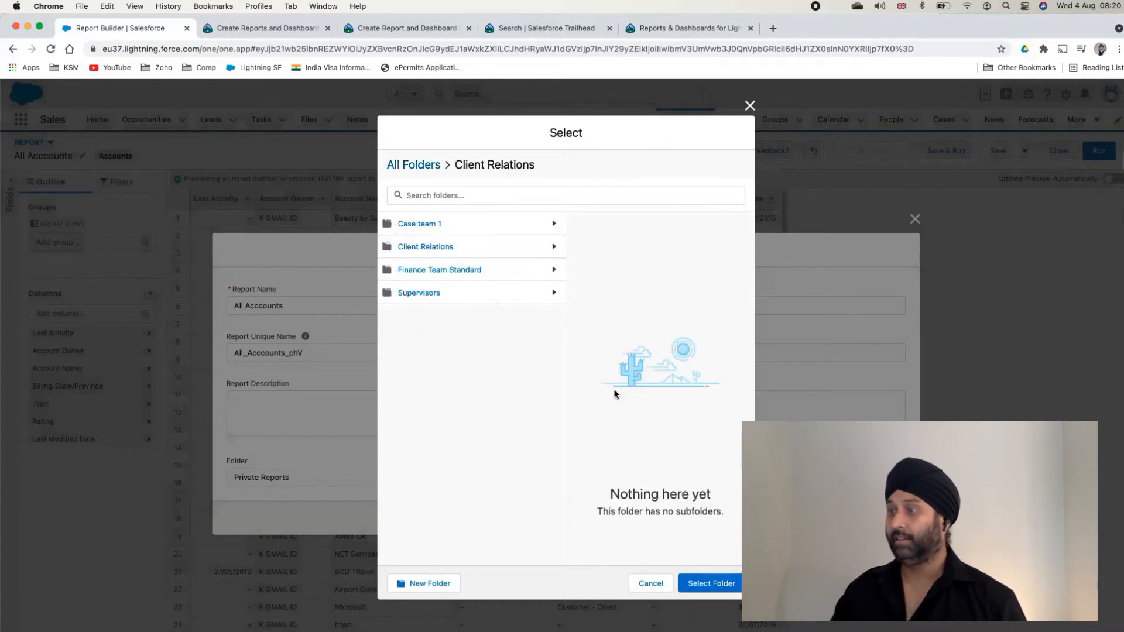
{"action": "left_click", "coordinate": [707, 584]}
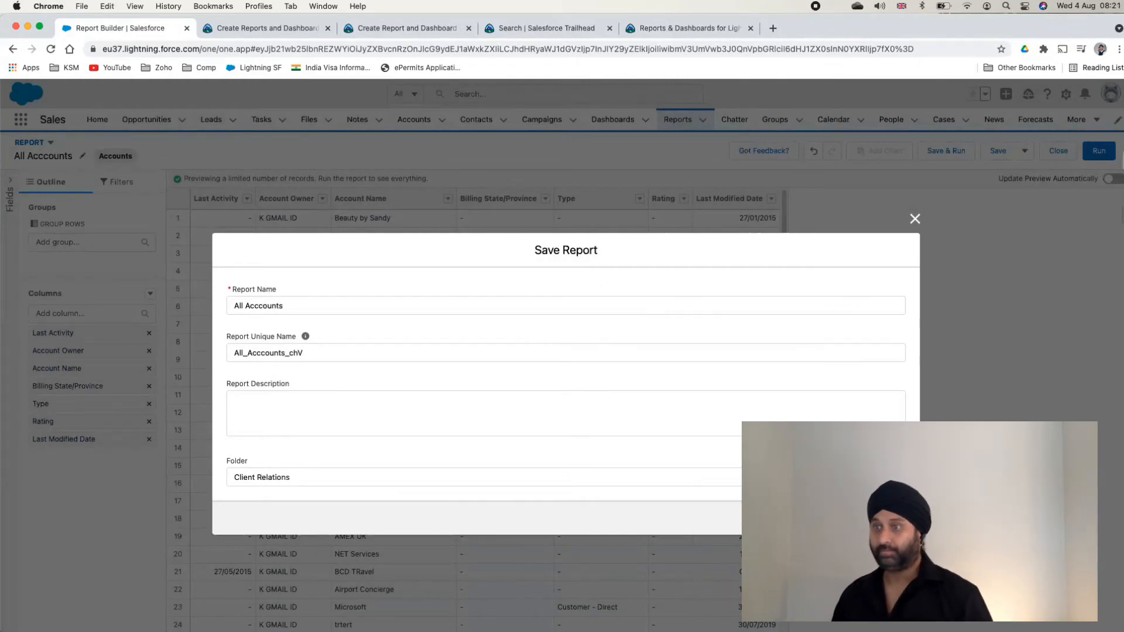
{"action": "left_click", "coordinate": [887, 517]}
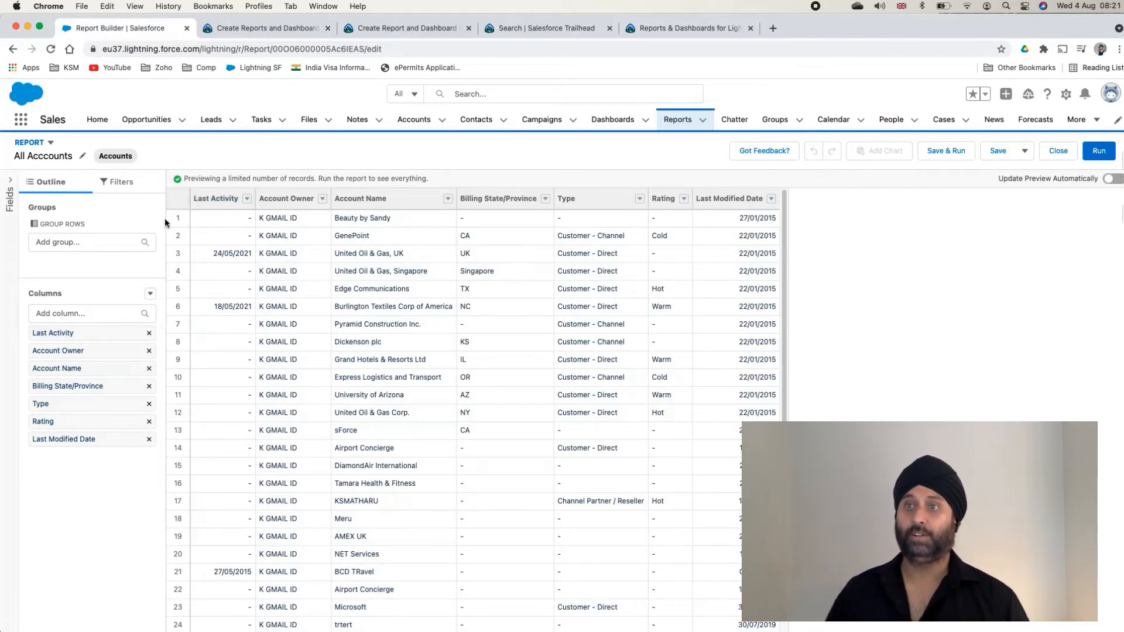
Show the available report fields and collapse the Account General, Address, Ph/Fax/URL and Custom Info groups to view the categories
{"action": "left_click", "coordinate": [9, 203]}
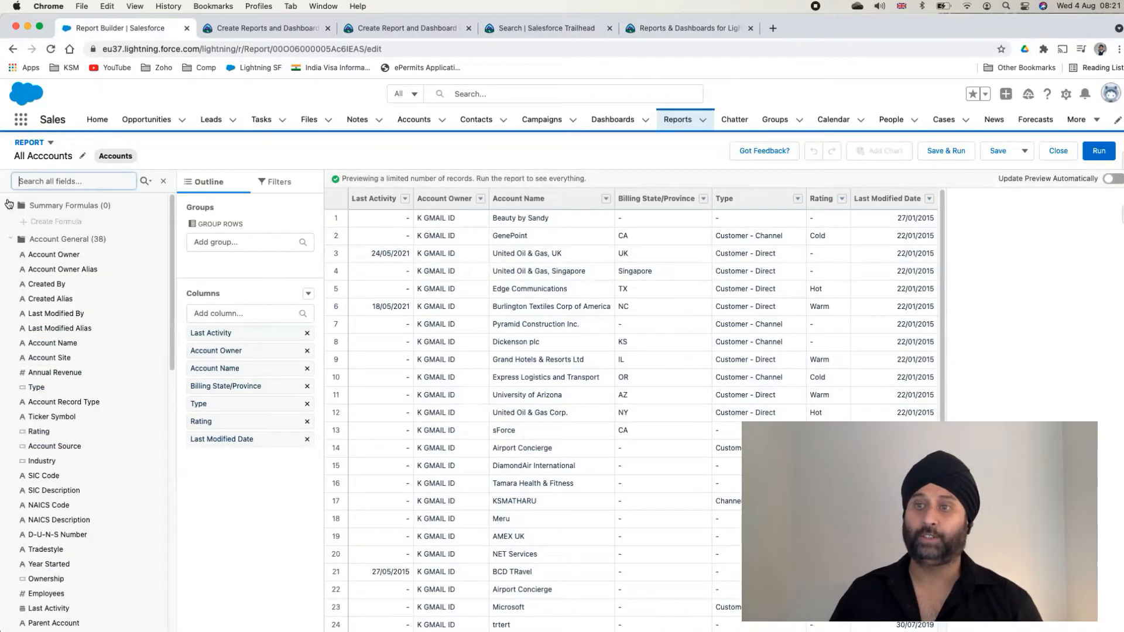
{"action": "left_click", "coordinate": [13, 240]}
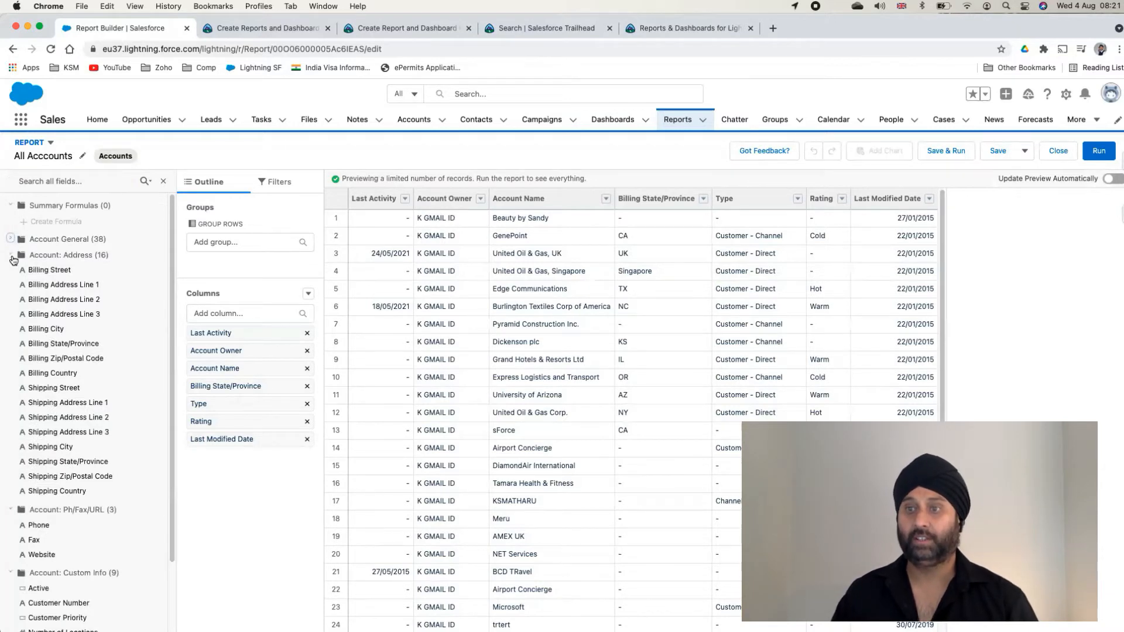
{"action": "left_click", "coordinate": [11, 255]}
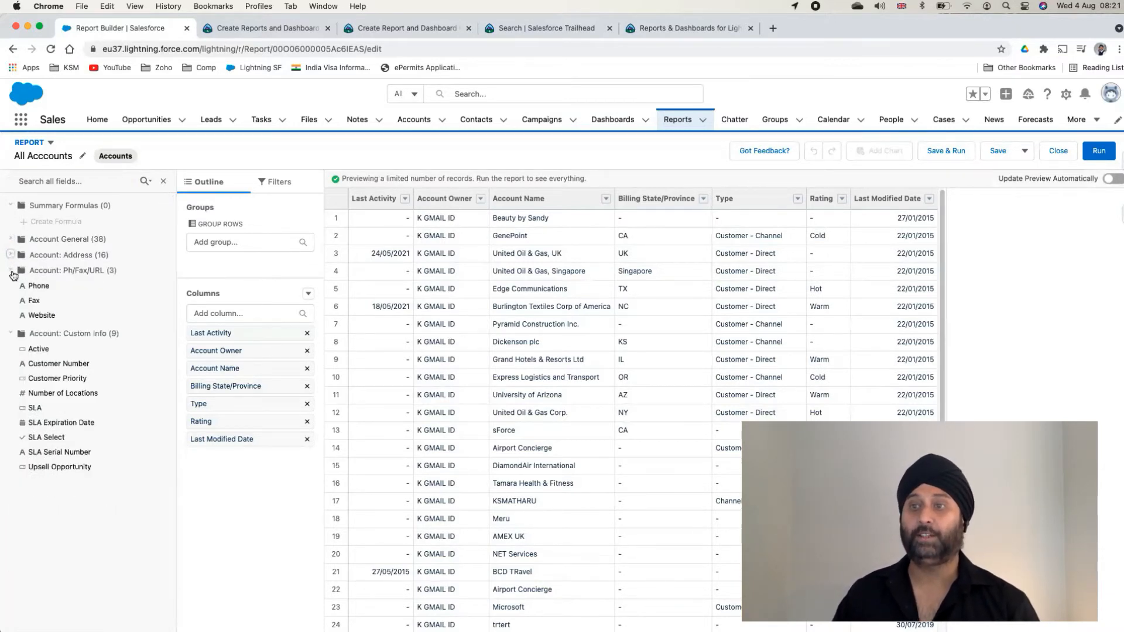
{"action": "left_click", "coordinate": [12, 270]}
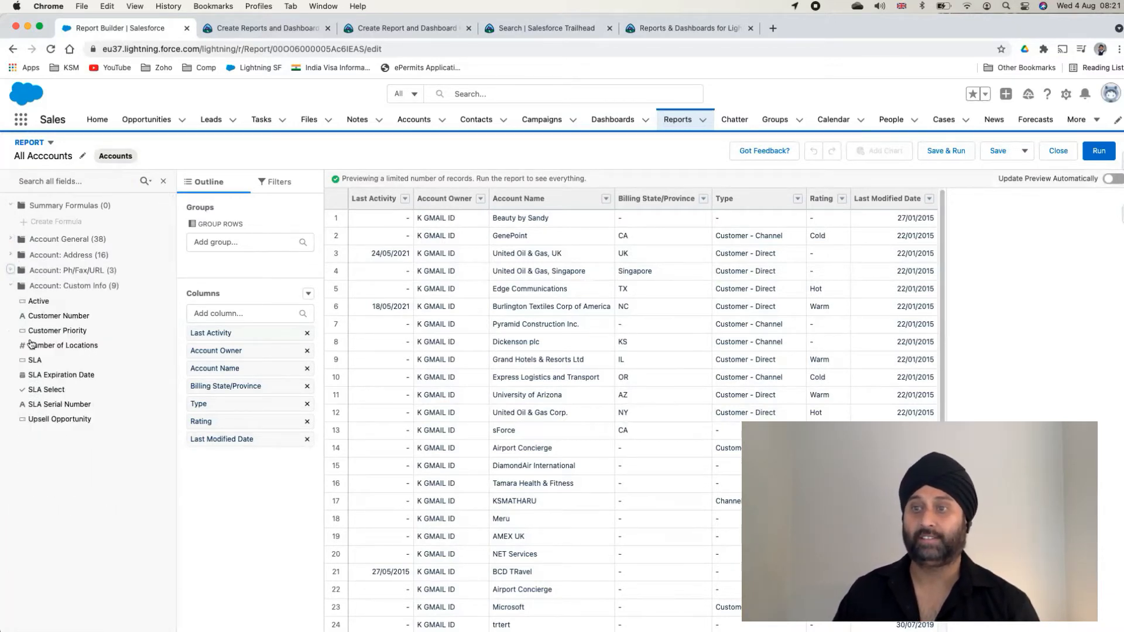
{"action": "left_click", "coordinate": [11, 286]}
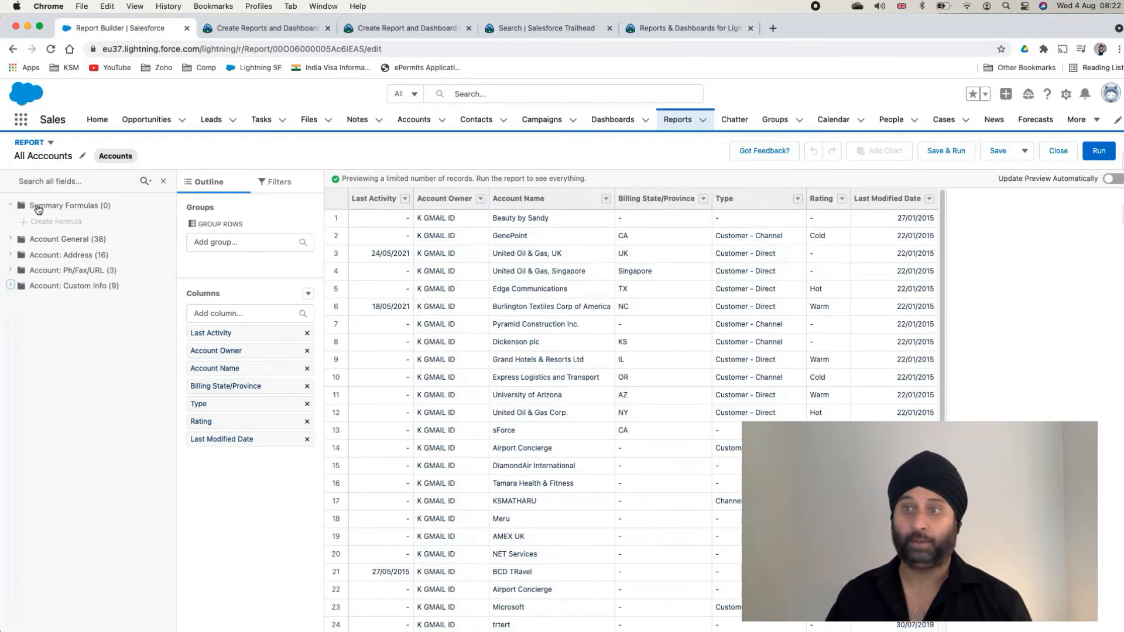
Add the D-U-N-S Number field from Account General as the last report column and refresh the preview
{"action": "left_click", "coordinate": [12, 239]}
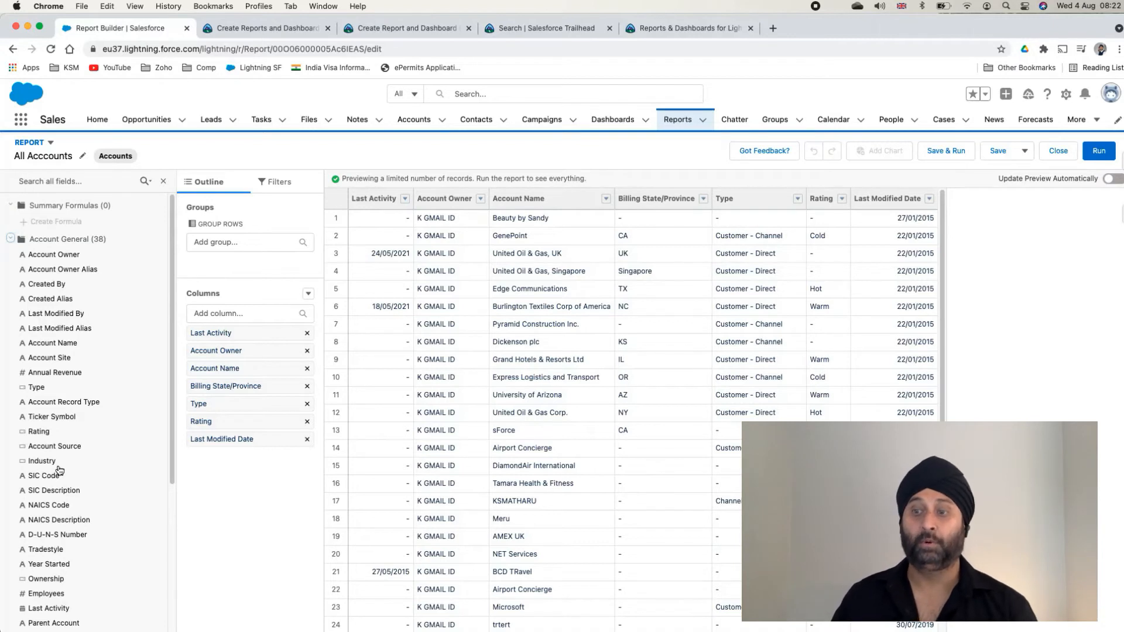
{"action": "scroll", "coordinate": [81, 500], "scroll_direction": "down", "scroll_amount": 1}
{"action": "scroll", "coordinate": [80, 501], "scroll_direction": "down", "scroll_amount": 5}
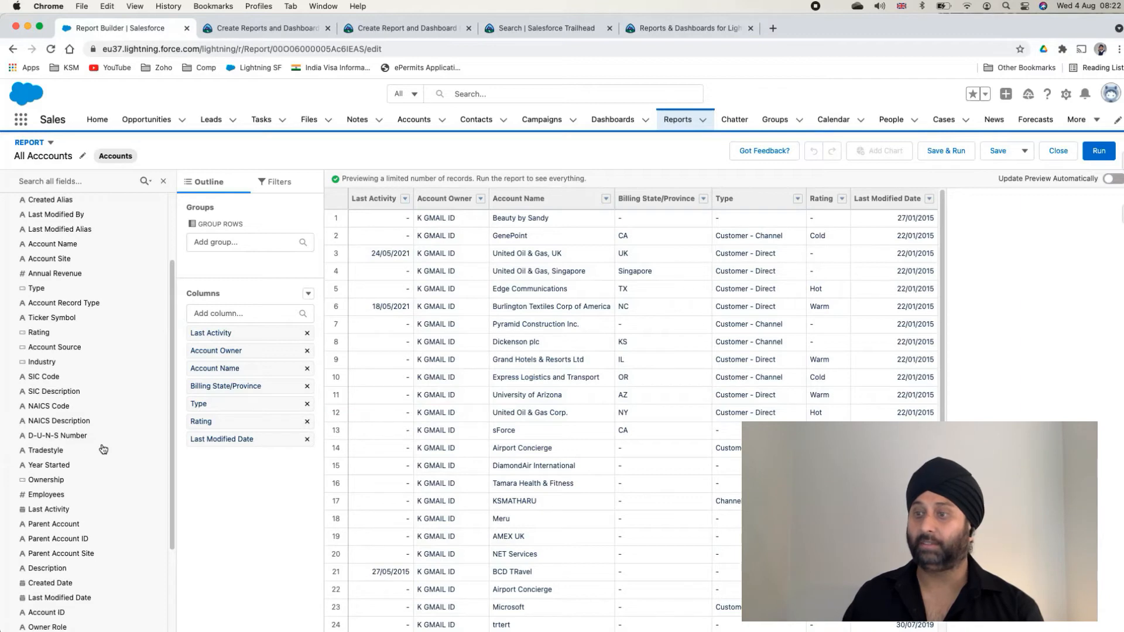
{"action": "left_click_drag", "start_coordinate": [42, 440], "coordinate": [213, 457]}
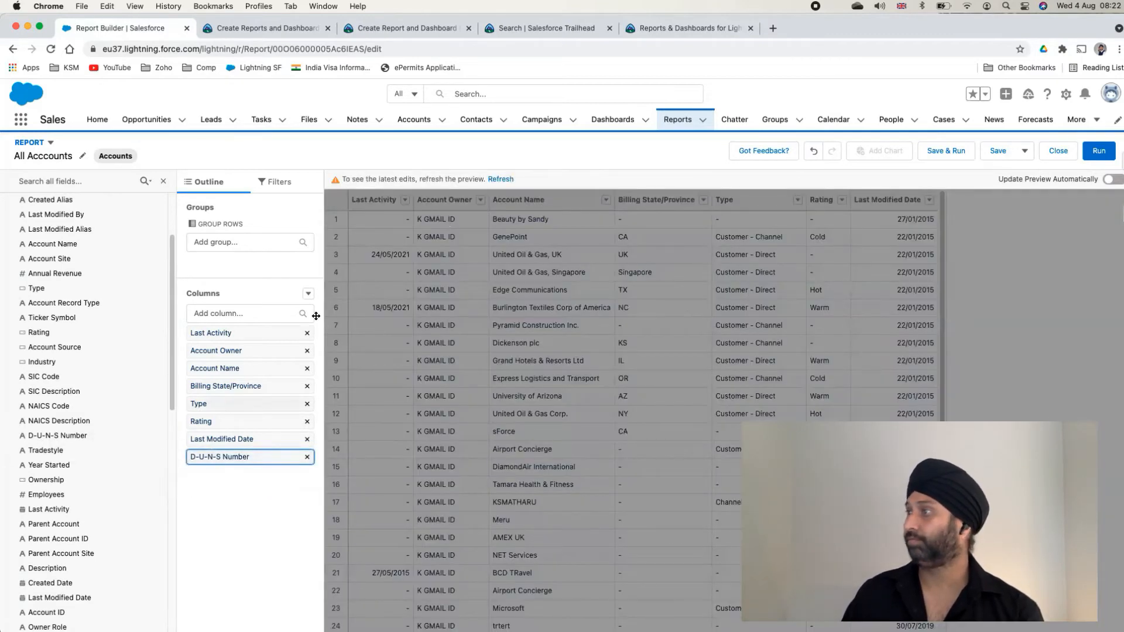
{"action": "left_click", "coordinate": [493, 178]}
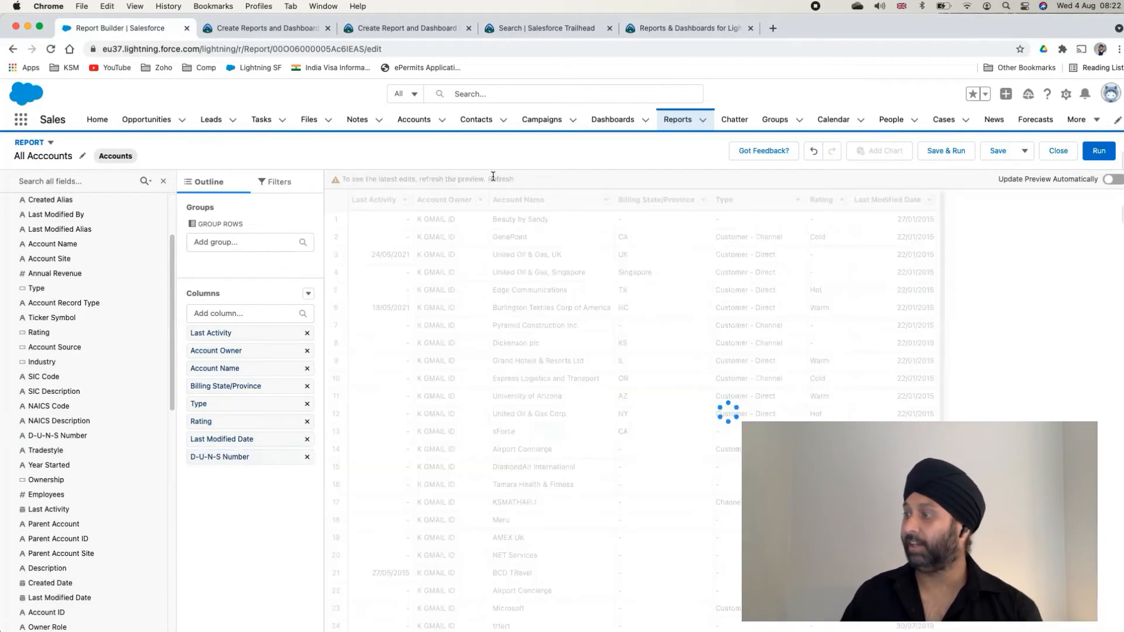
{"action": "scroll", "coordinate": [988, 425], "scroll_direction": "down", "scroll_amount": 3}
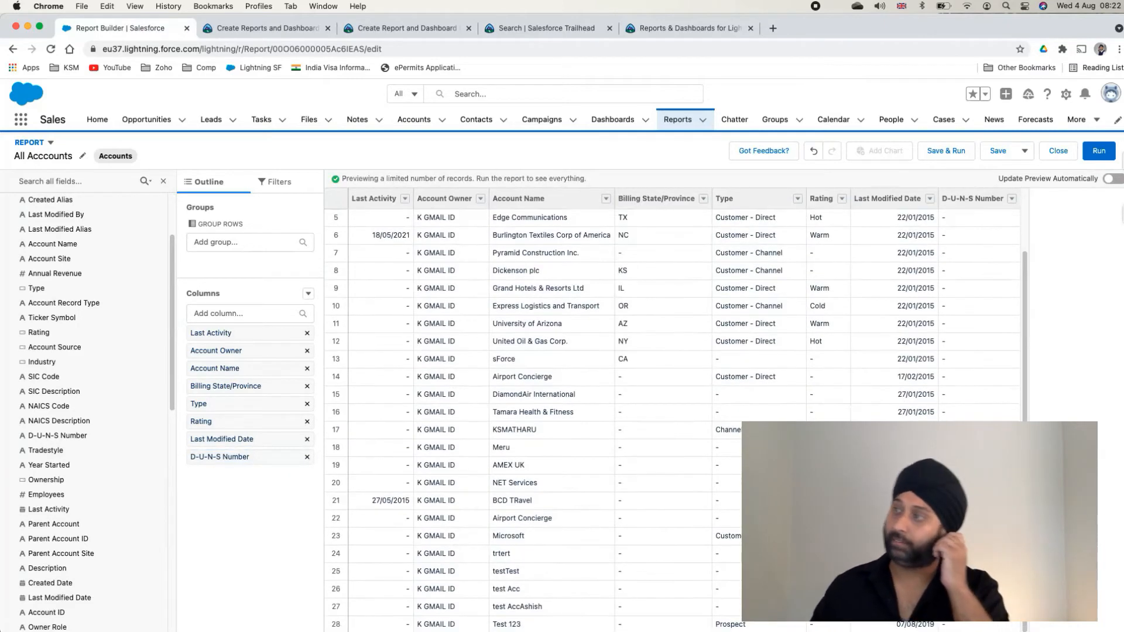
{"action": "scroll", "coordinate": [673, 410], "scroll_direction": "up", "scroll_amount": 3}
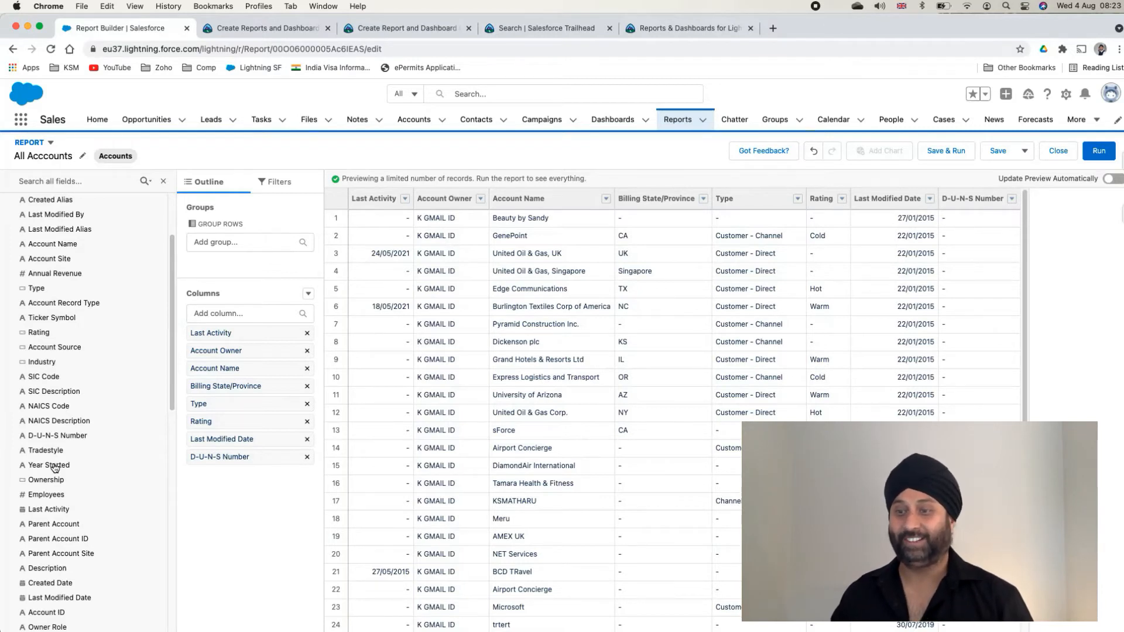
Add the Shipping Country field from the account address group as the last column, refresh the preview and save the report
{"action": "scroll", "coordinate": [52, 466], "scroll_direction": "down", "scroll_amount": 1}
{"action": "scroll", "coordinate": [51, 465], "scroll_direction": "down", "scroll_amount": 4}
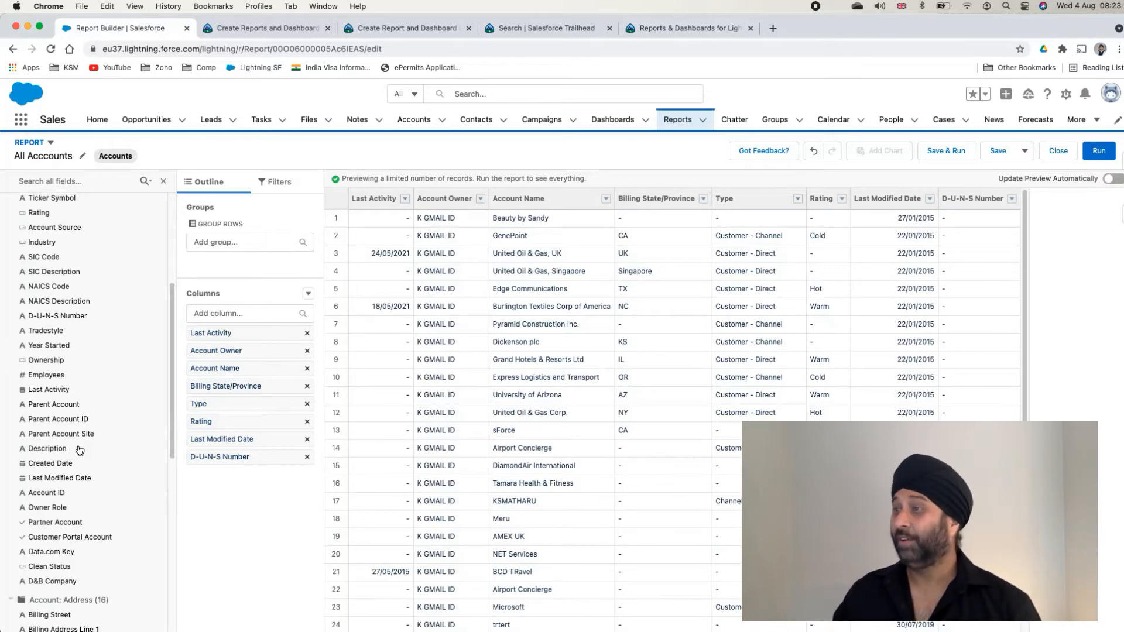
{"action": "scroll", "coordinate": [80, 449], "scroll_direction": "down", "scroll_amount": 10}
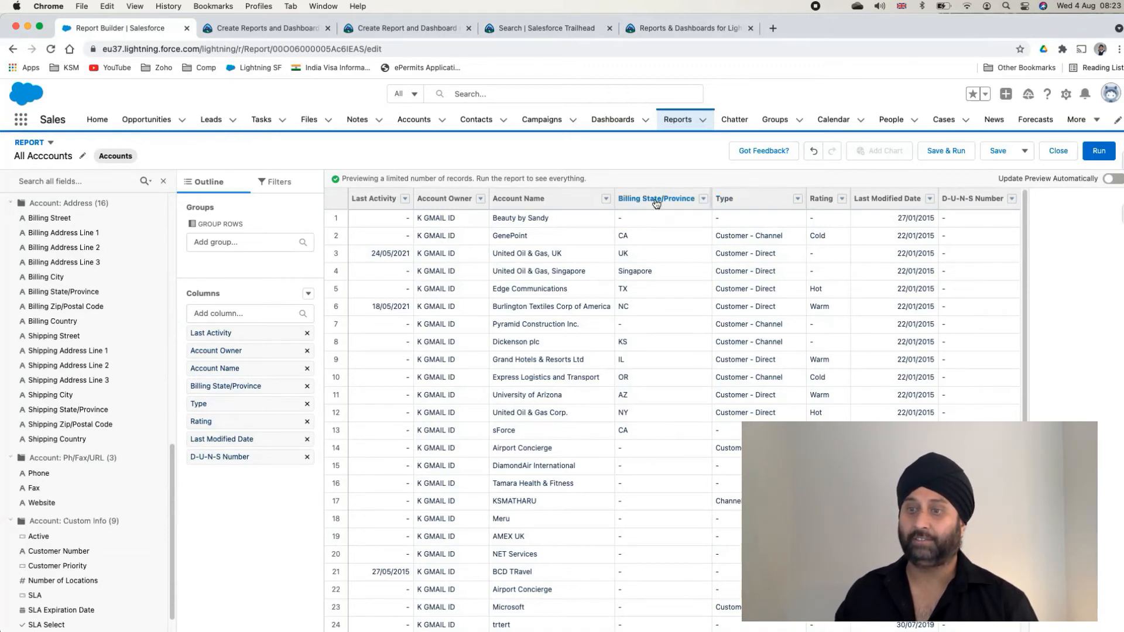
{"action": "left_click", "coordinate": [75, 447]}
{"action": "left_click_drag", "start_coordinate": [74, 449], "coordinate": [202, 476]}
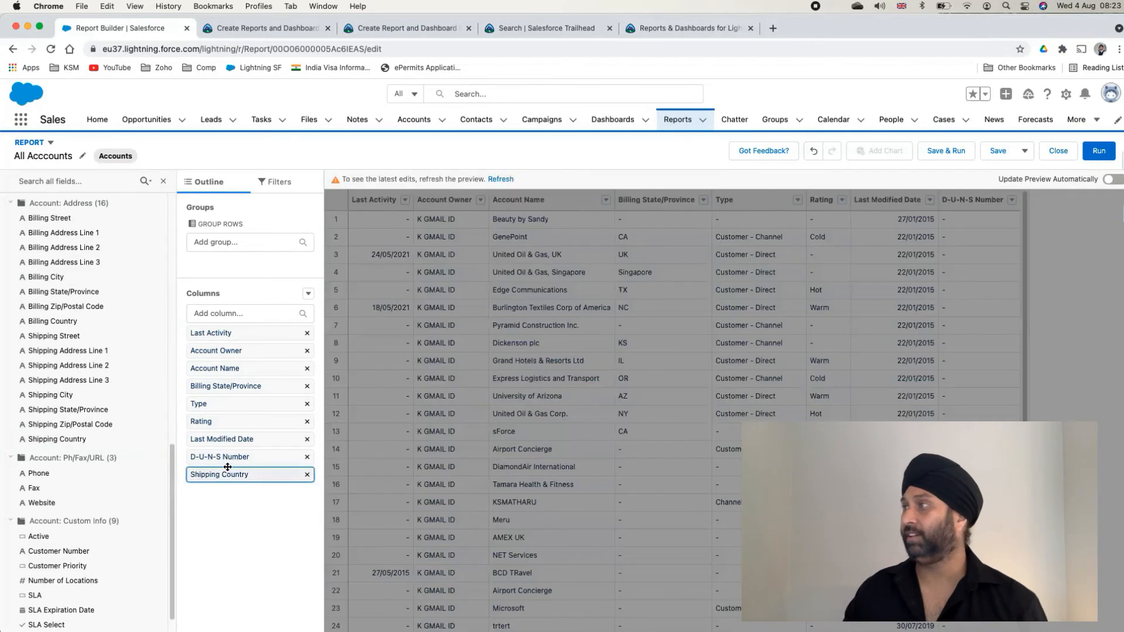
{"action": "left_click", "coordinate": [501, 179]}
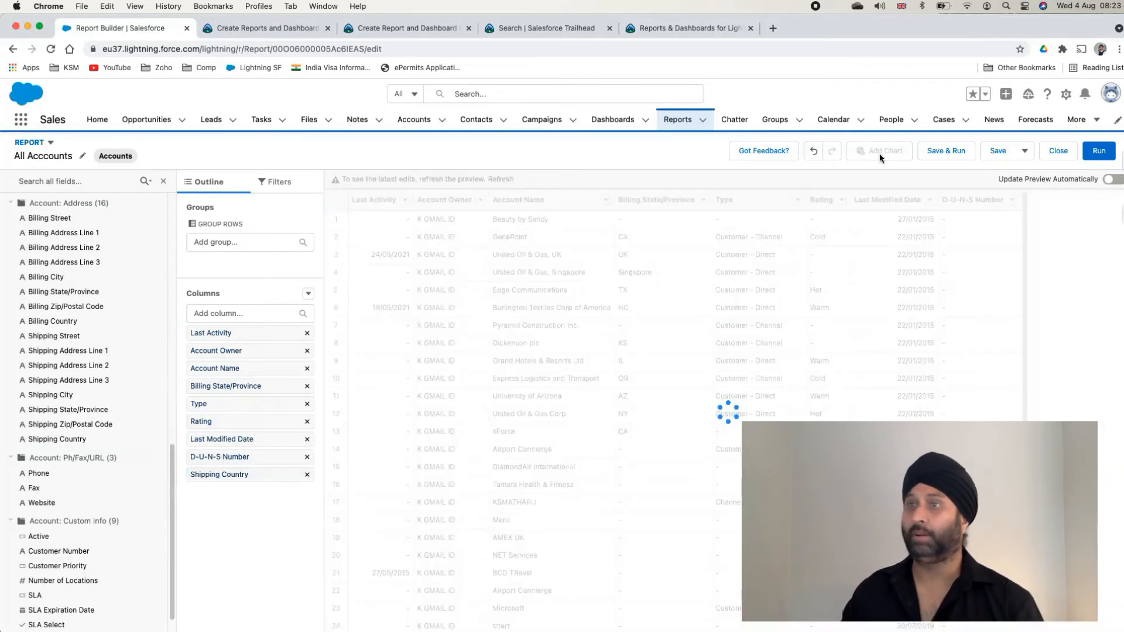
{"action": "left_click", "coordinate": [1008, 155]}
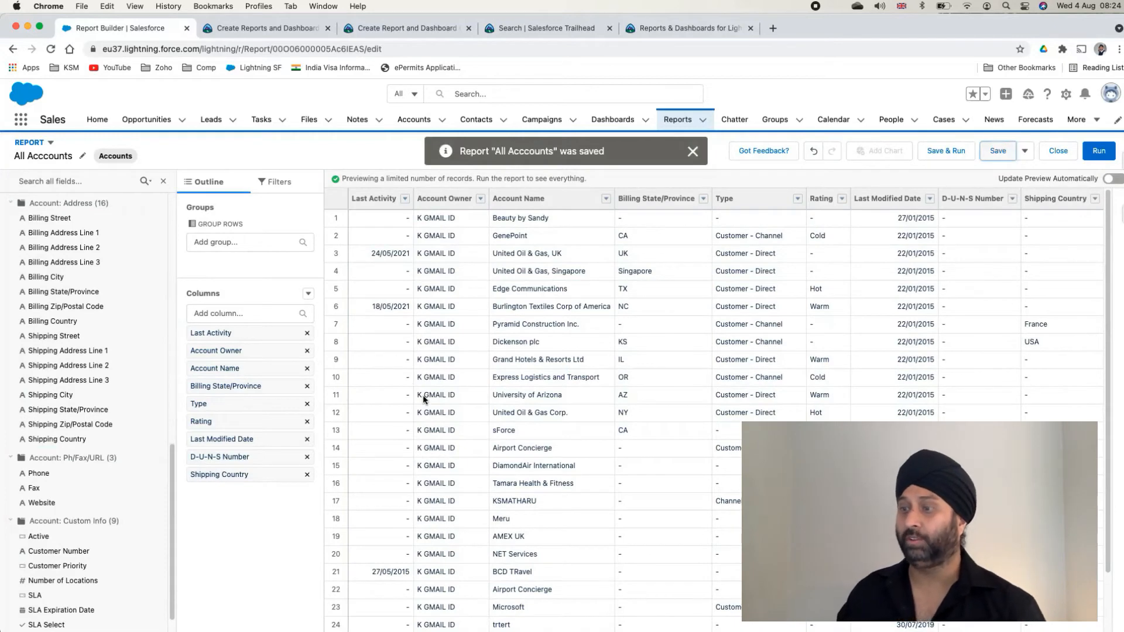
{"action": "scroll", "coordinate": [422, 394], "scroll_direction": "down", "scroll_amount": 3}
{"action": "scroll", "coordinate": [427, 394], "scroll_direction": "up", "scroll_amount": 3}
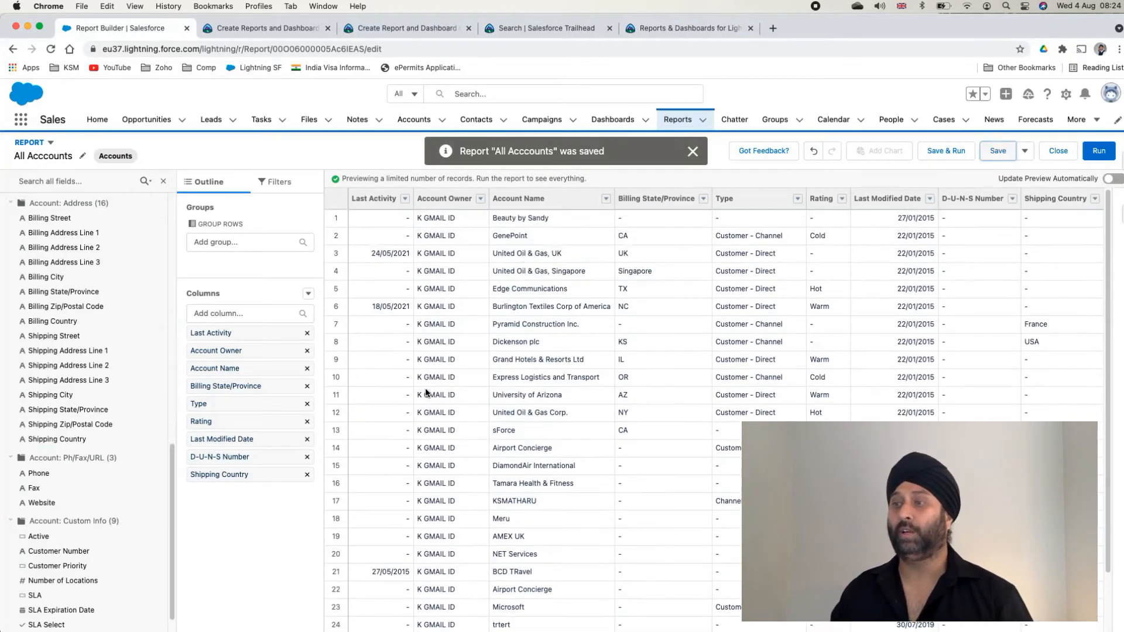
{"action": "left_click_drag", "start_coordinate": [451, 222], "coordinate": [452, 399]}
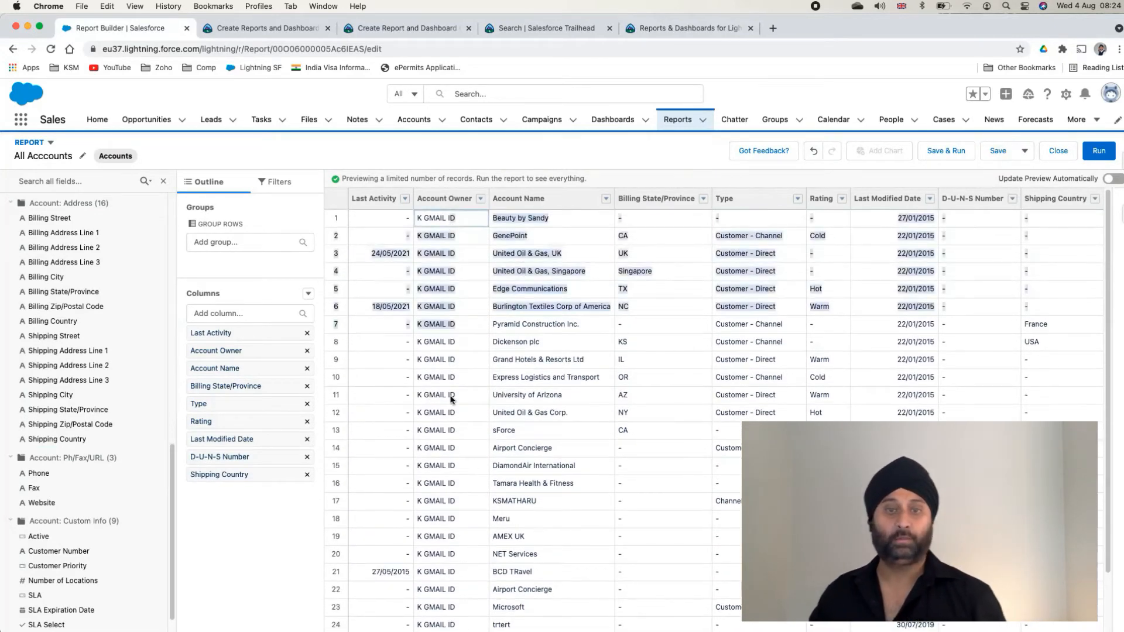
{"action": "left_click", "coordinate": [459, 465]}
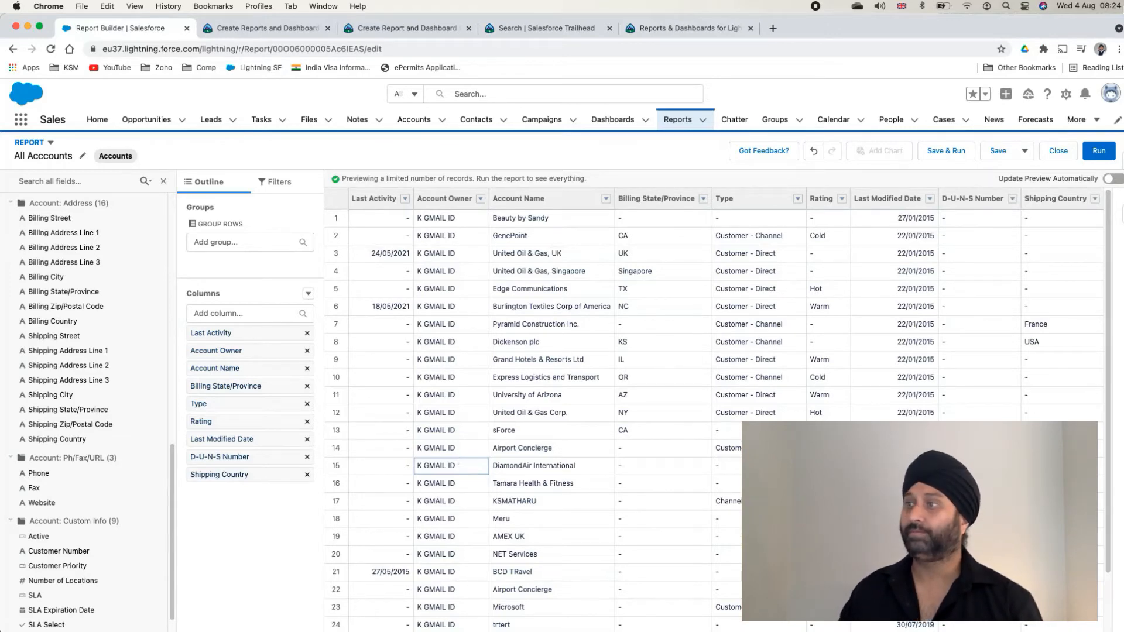
Run the All Acccounts report and look through all its records
{"action": "left_click", "coordinate": [1091, 152]}
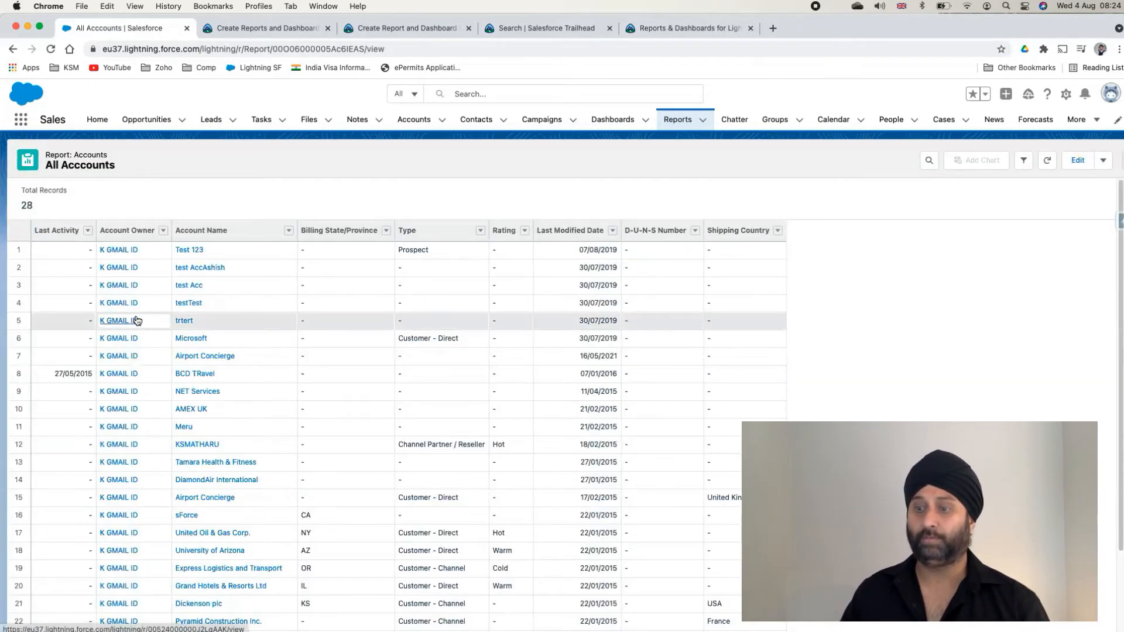
{"action": "scroll", "coordinate": [136, 320], "scroll_direction": "down", "scroll_amount": 3}
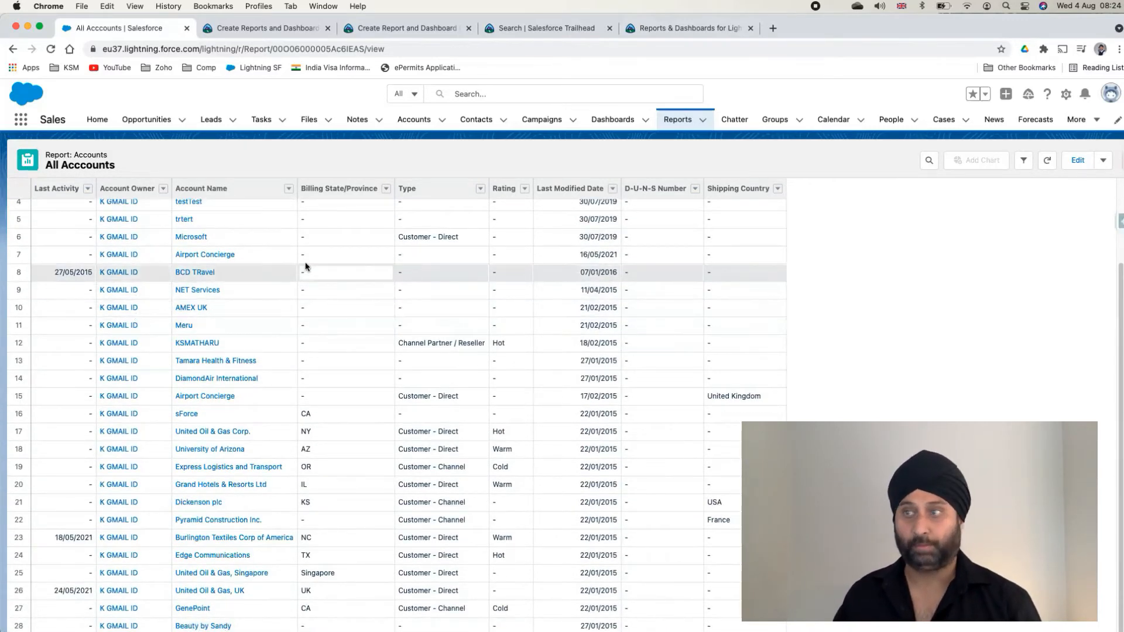
{"action": "scroll", "coordinate": [305, 267], "scroll_direction": "up", "scroll_amount": 3}
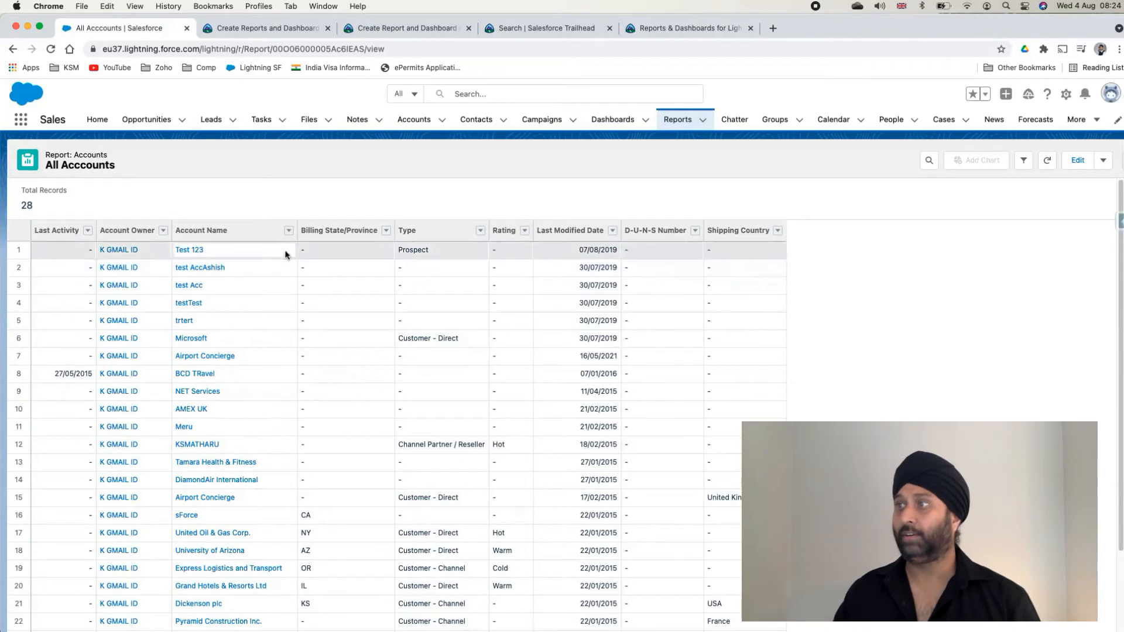
Return to the reports list and start a new report using the Contacts & Accounts report type
{"action": "left_click", "coordinate": [668, 122]}
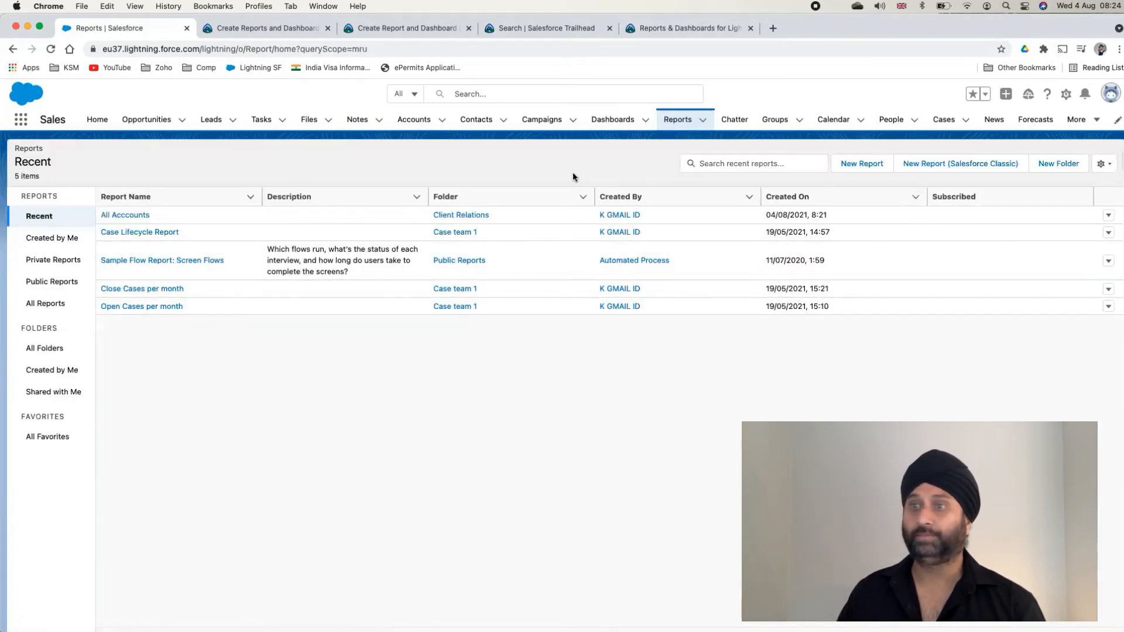
{"action": "left_click", "coordinate": [863, 162]}
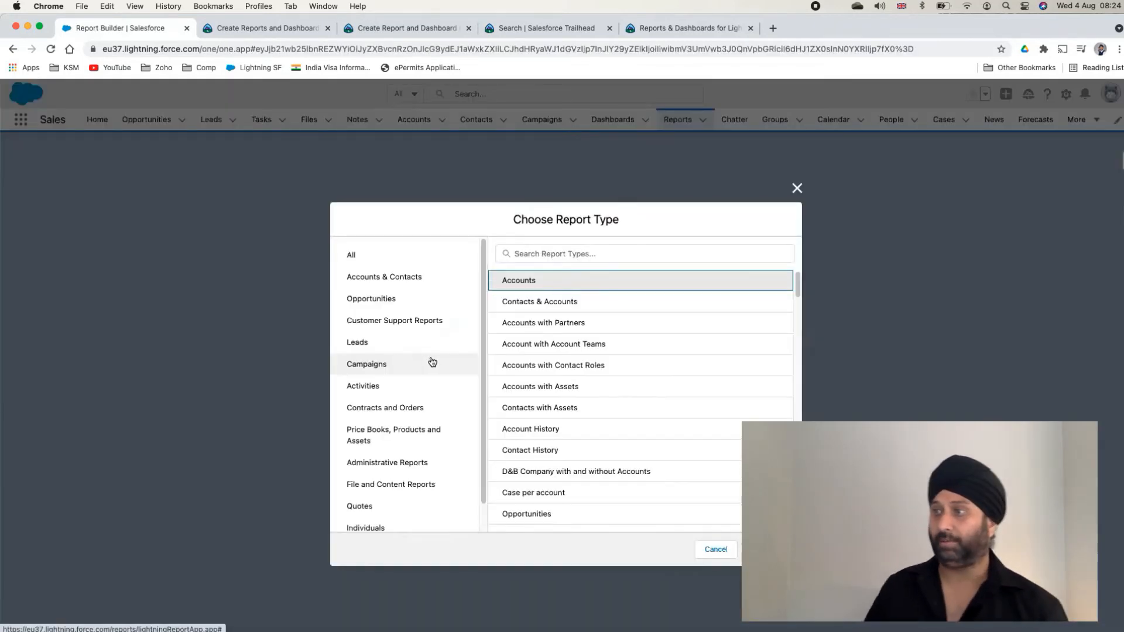
{"action": "scroll", "coordinate": [541, 302], "scroll_direction": "down", "scroll_amount": 1}
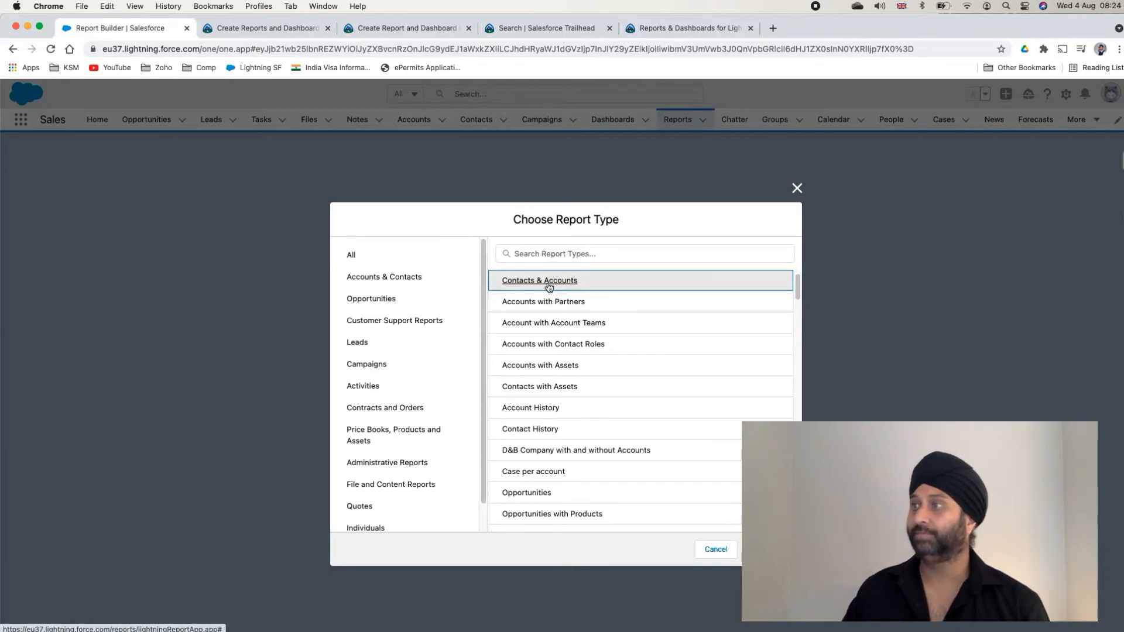
{"action": "left_click", "coordinate": [767, 549]}
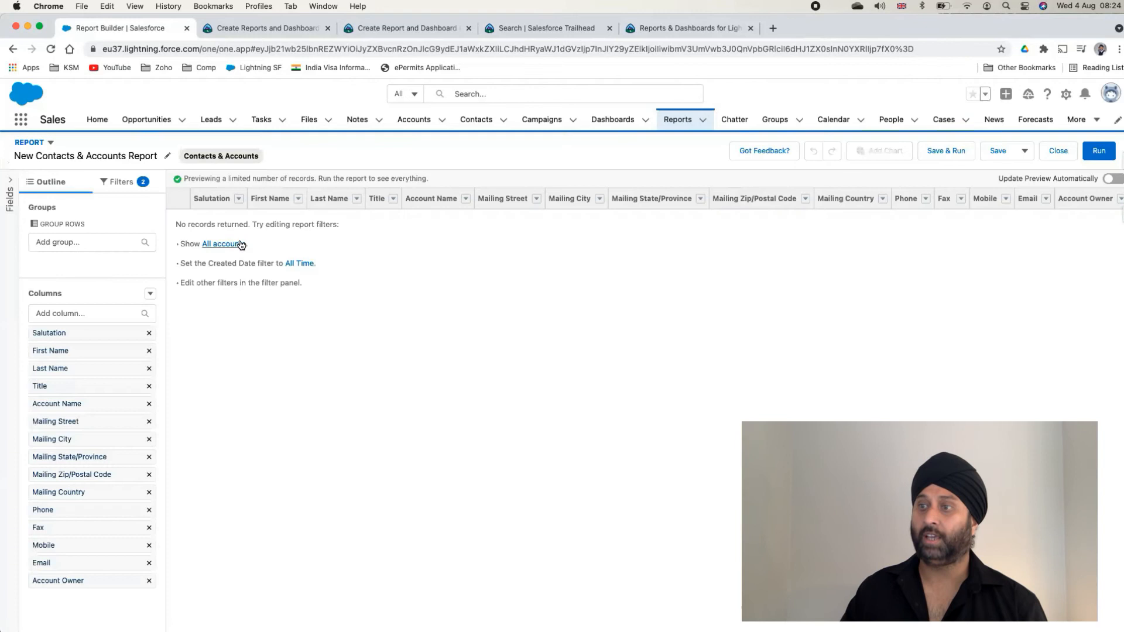
Set the report filters to show All accounts with Created Date All Time, and refresh the preview
{"action": "left_click", "coordinate": [239, 244]}
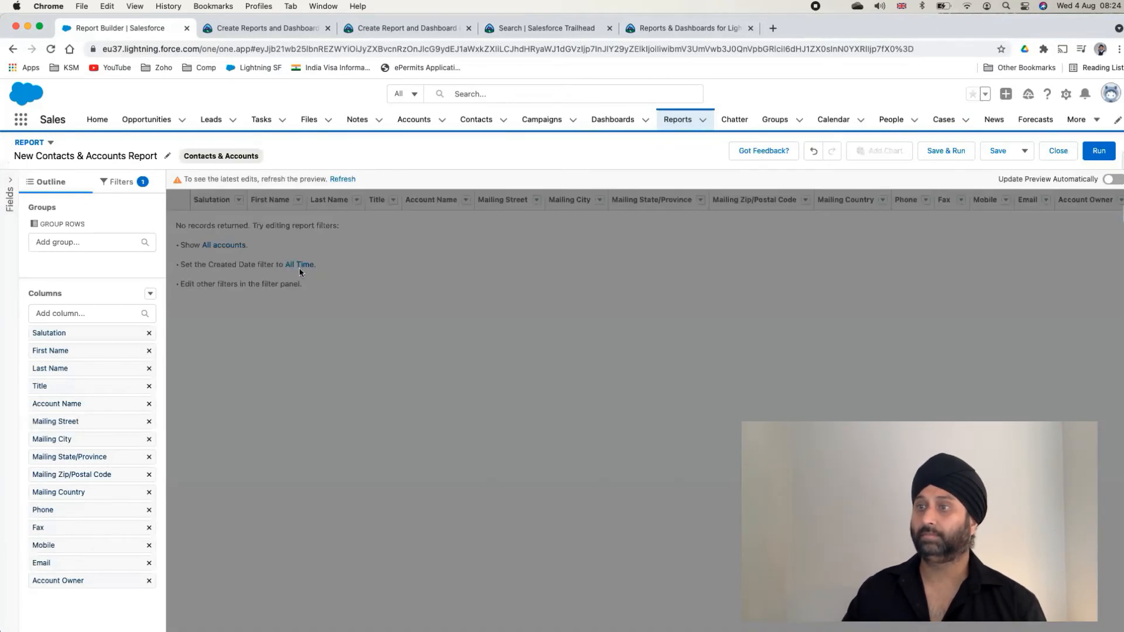
{"action": "left_click", "coordinate": [342, 179]}
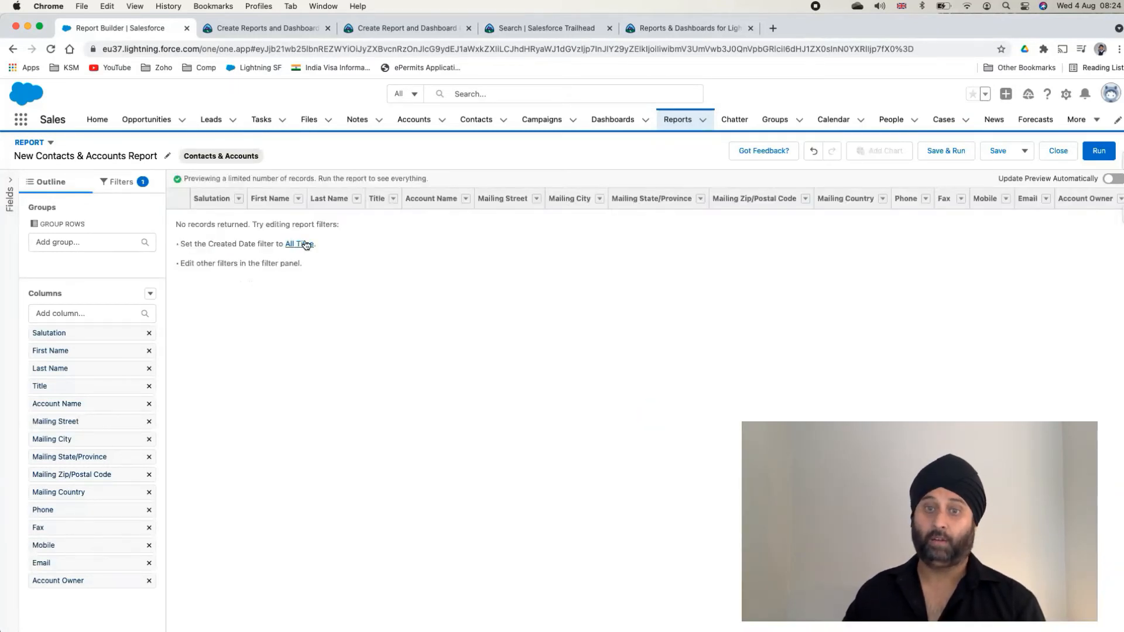
{"action": "left_click", "coordinate": [299, 244]}
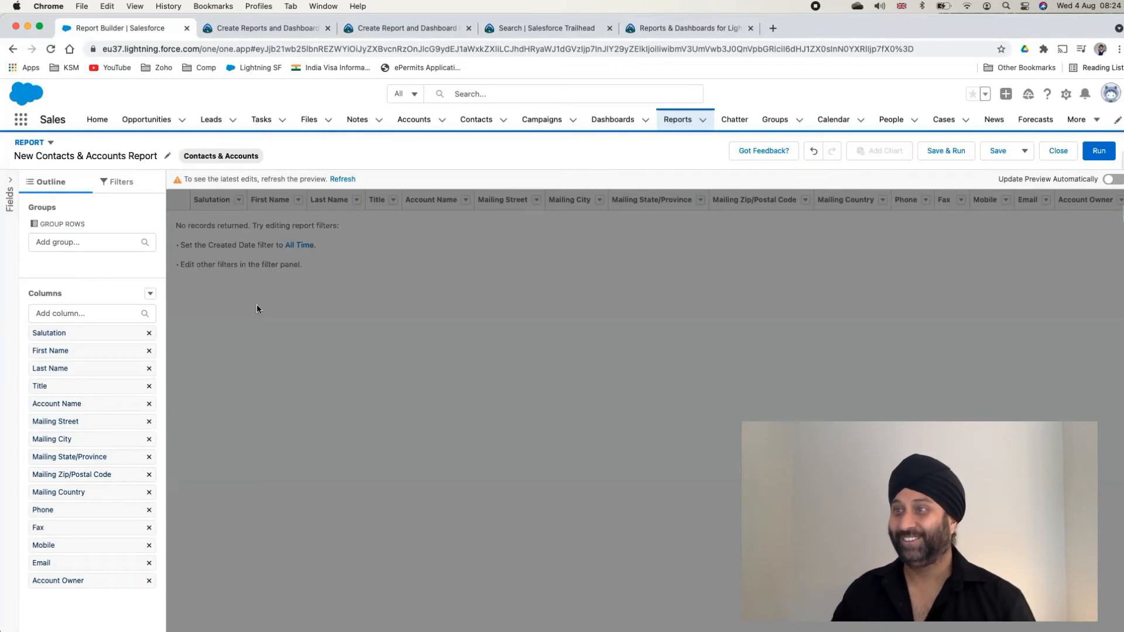
{"action": "left_click", "coordinate": [343, 179]}
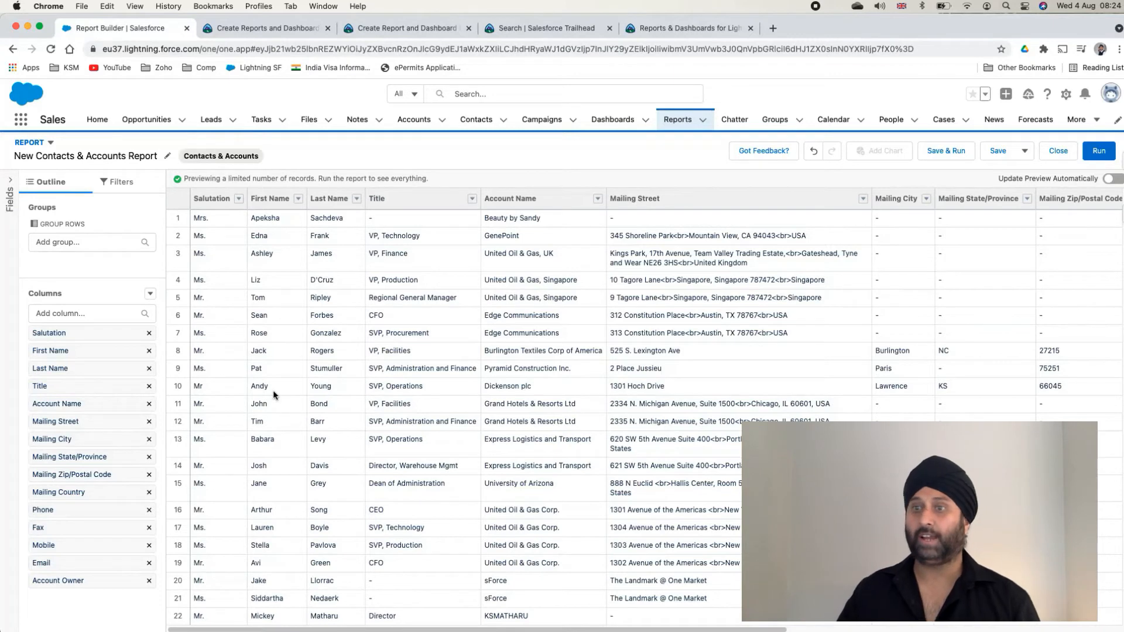
Search the available columns and the full field list for "name", and close the field list without adding anything
{"action": "left_click", "coordinate": [76, 316]}
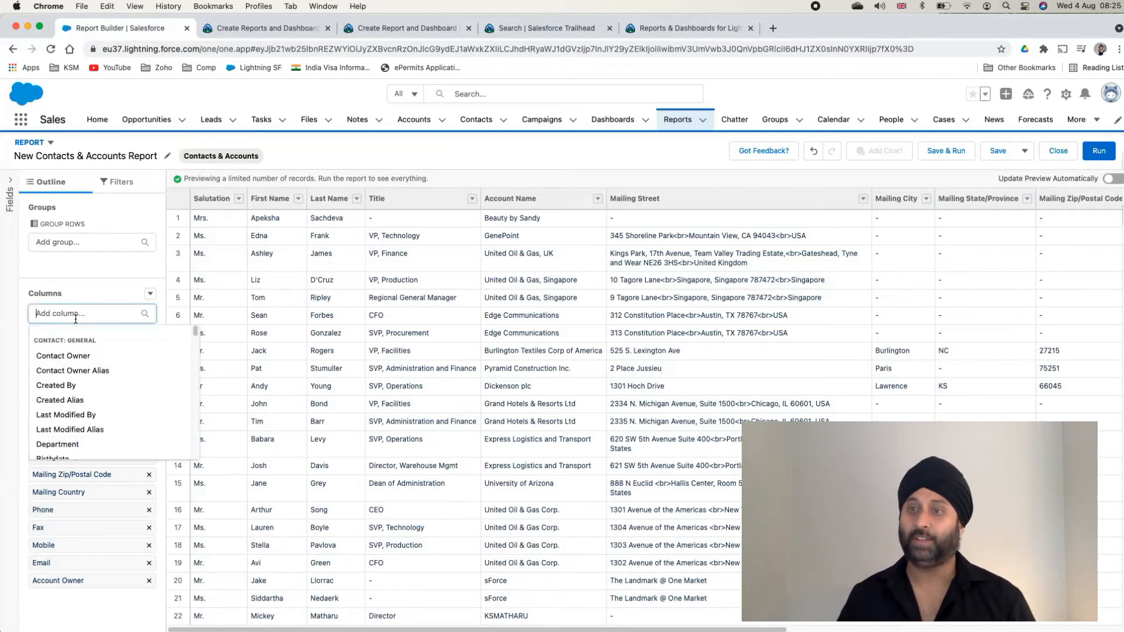
{"action": "type", "text": "name"}
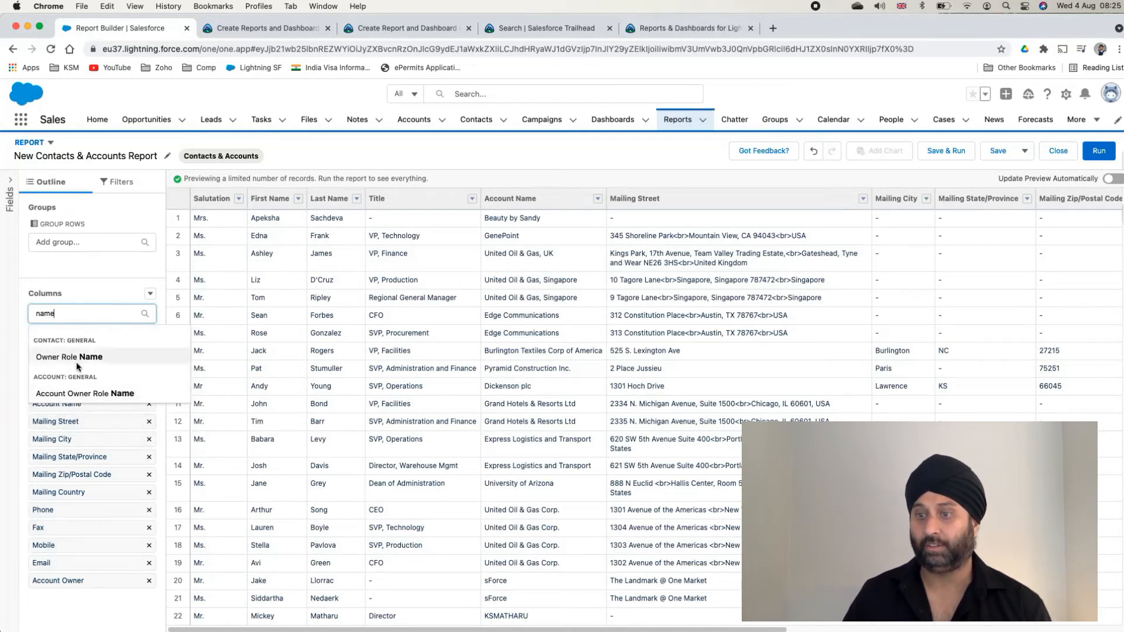
{"action": "left_click", "coordinate": [100, 609]}
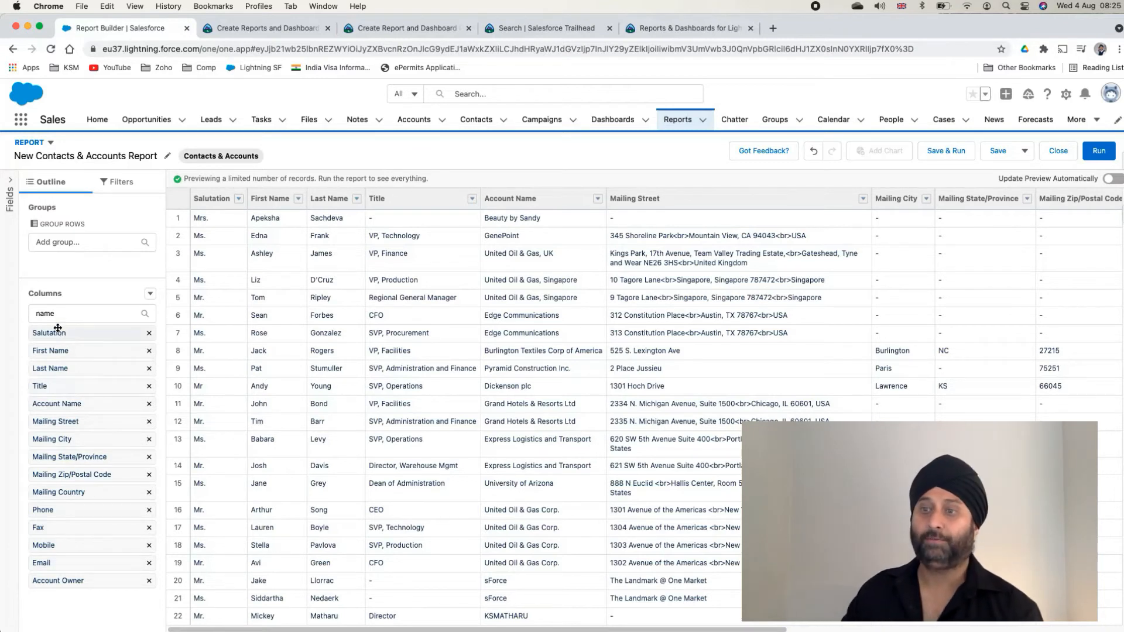
{"action": "left_click_drag", "start_coordinate": [62, 330], "coordinate": [50, 290]}
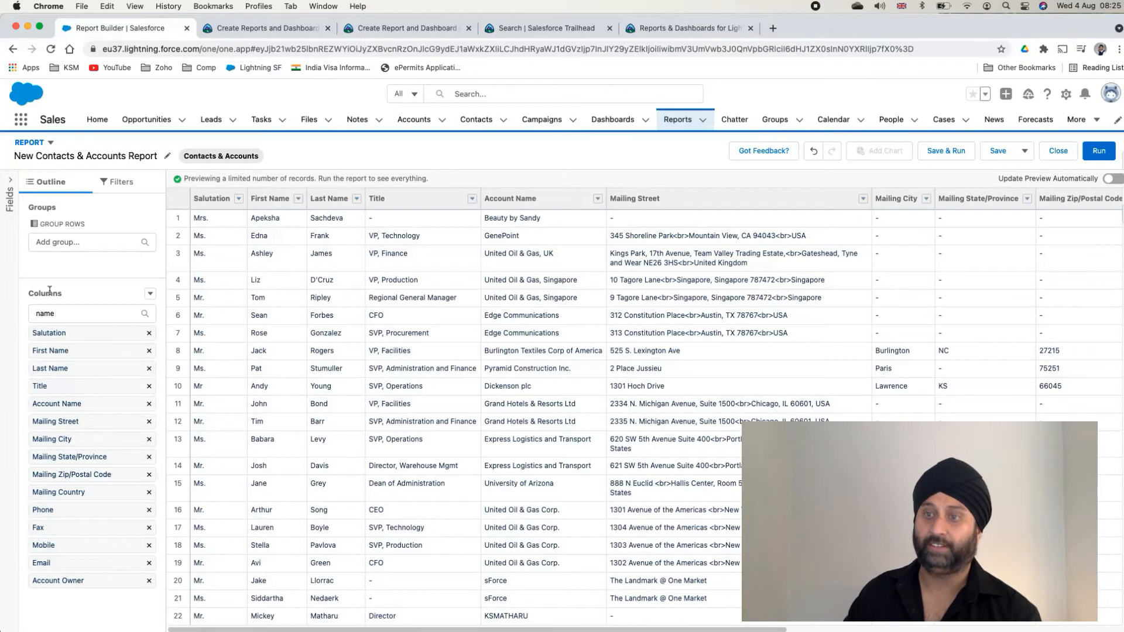
{"action": "left_click", "coordinate": [11, 193]}
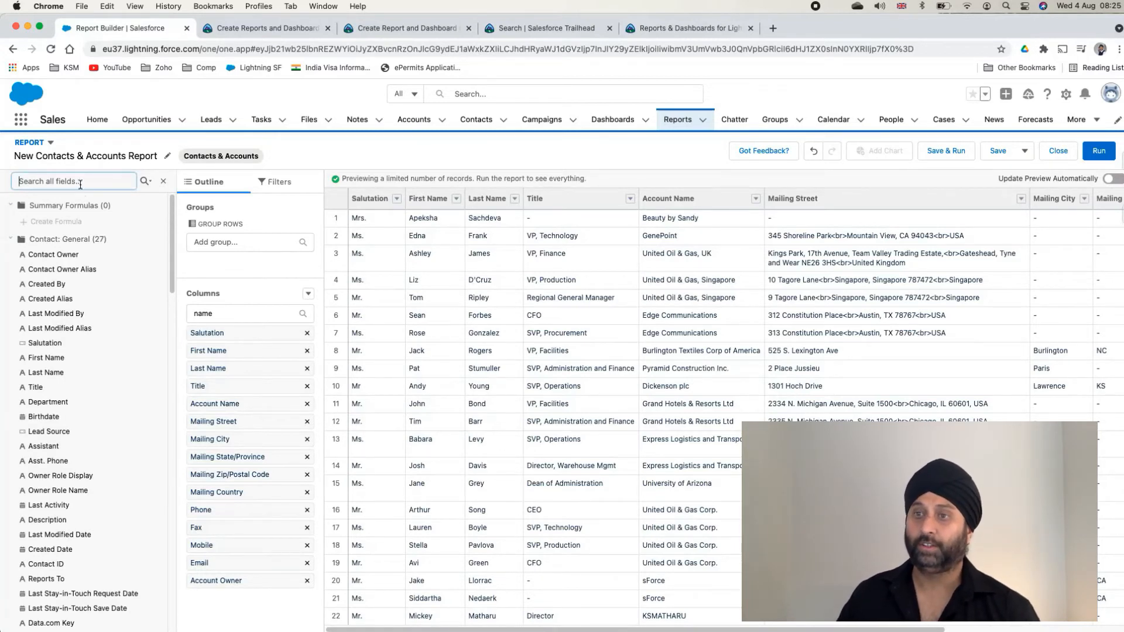
{"action": "type", "text": "name"}
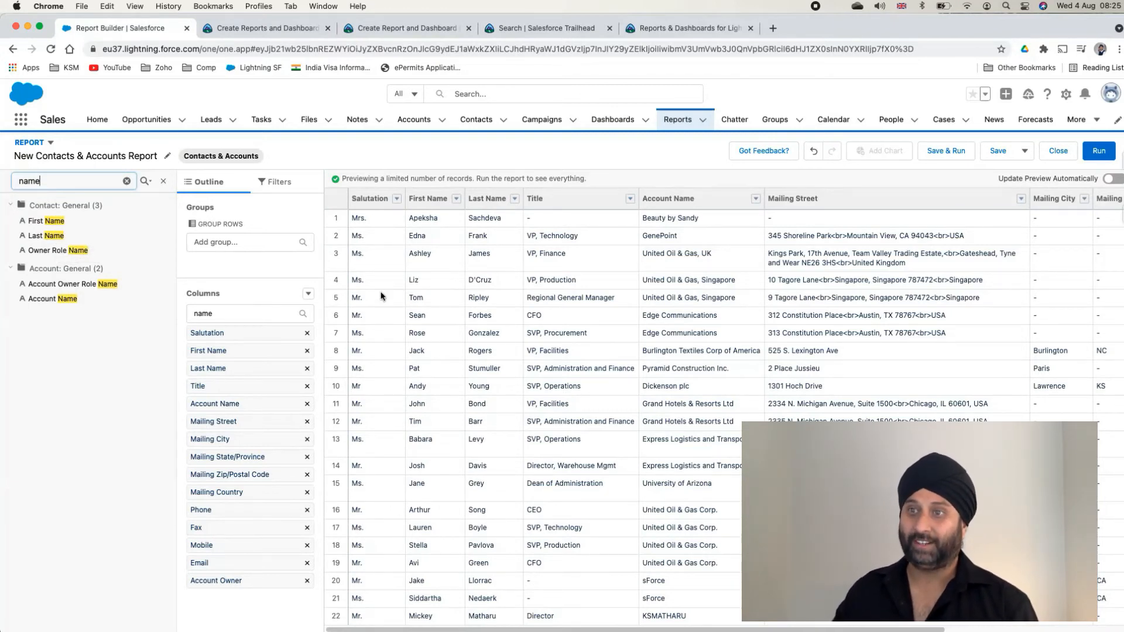
{"action": "left_click", "coordinate": [164, 183]}
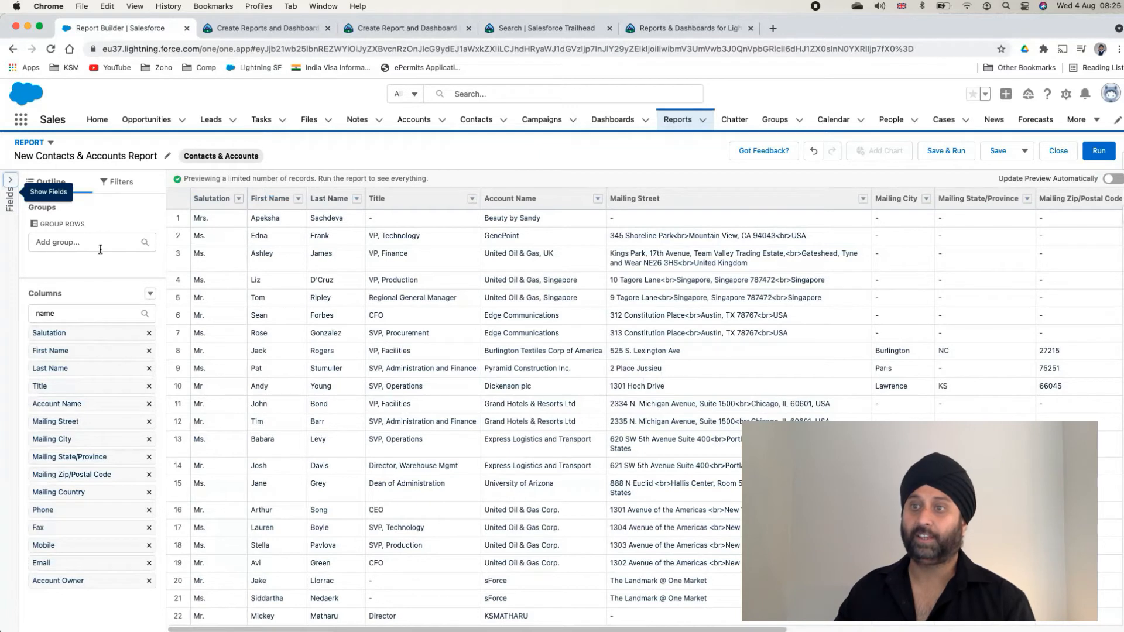
Group the report rows by Account Name, refresh the preview and look through the contacts grouped under each account
{"action": "left_click_drag", "start_coordinate": [39, 224], "coordinate": [82, 224]}
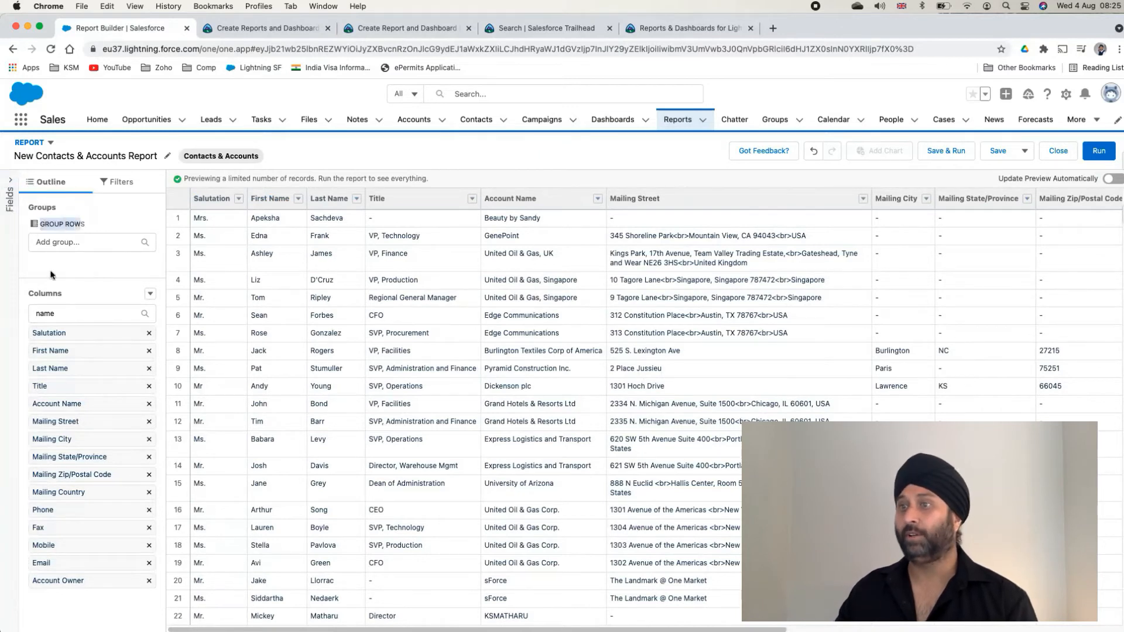
{"action": "left_click_drag", "start_coordinate": [39, 293], "coordinate": [66, 299]}
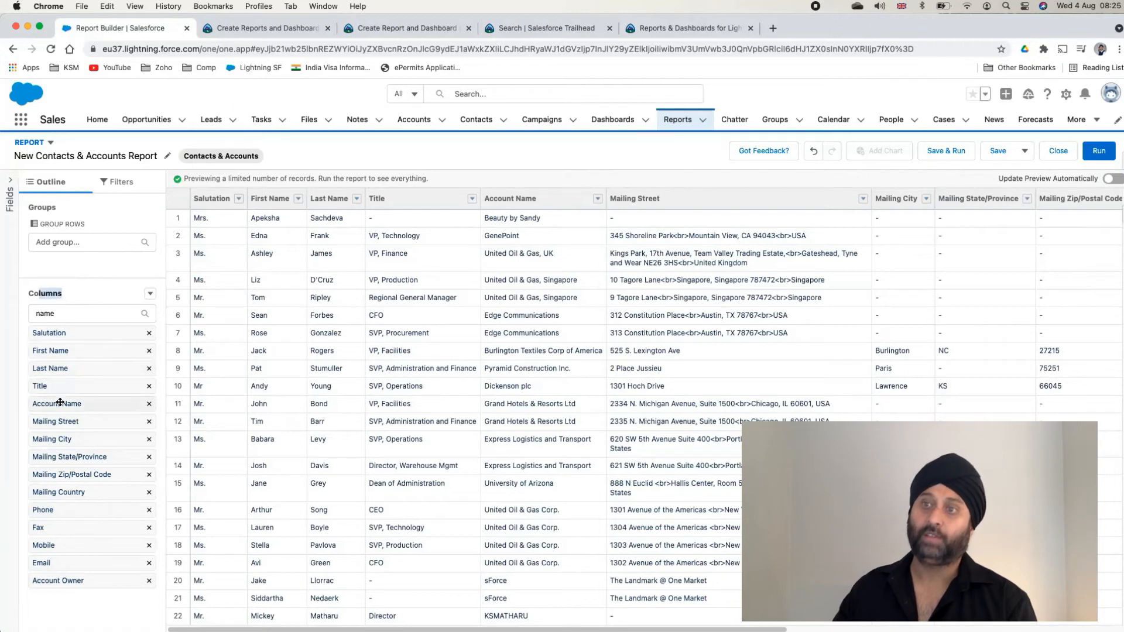
{"action": "left_click_drag", "start_coordinate": [72, 388], "coordinate": [88, 263]}
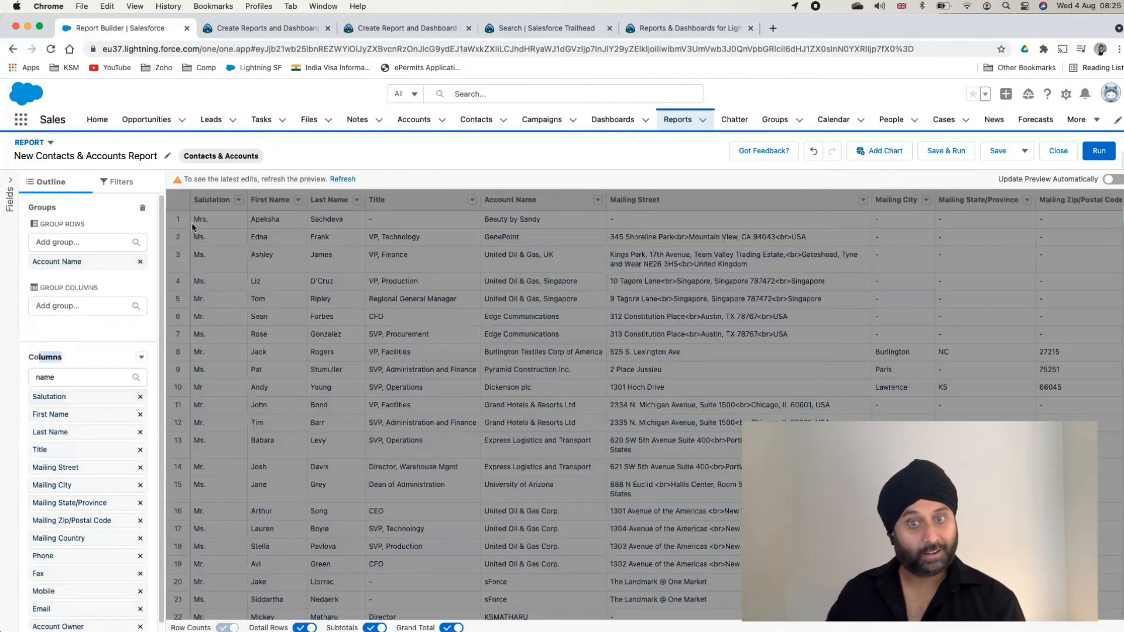
{"action": "left_click", "coordinate": [336, 179]}
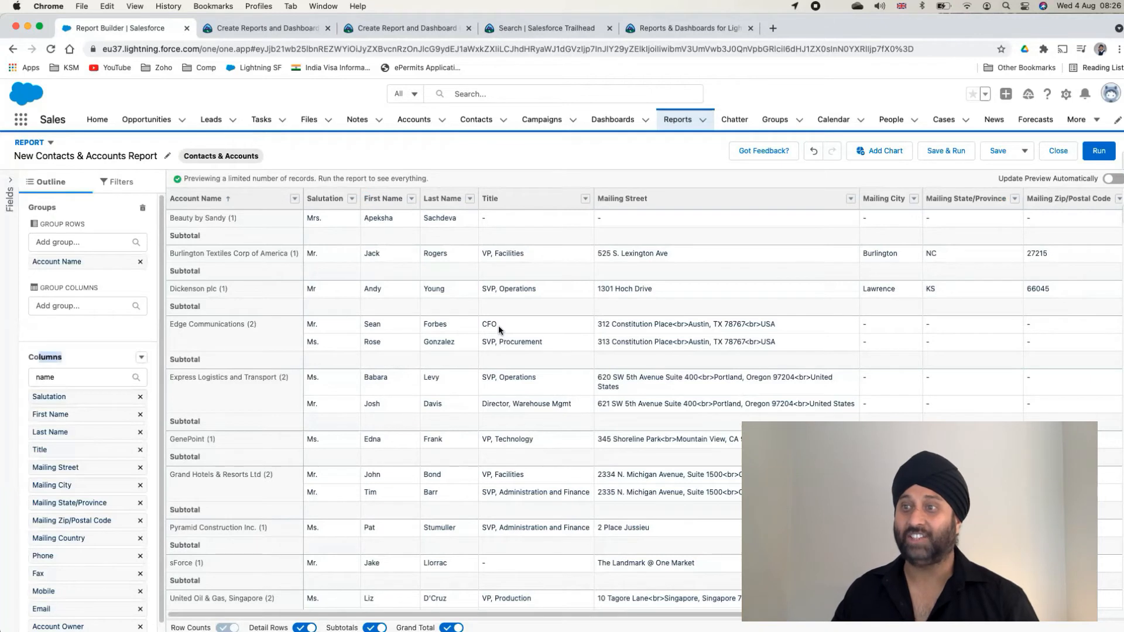
{"action": "left_click_drag", "start_coordinate": [171, 325], "coordinate": [240, 327]}
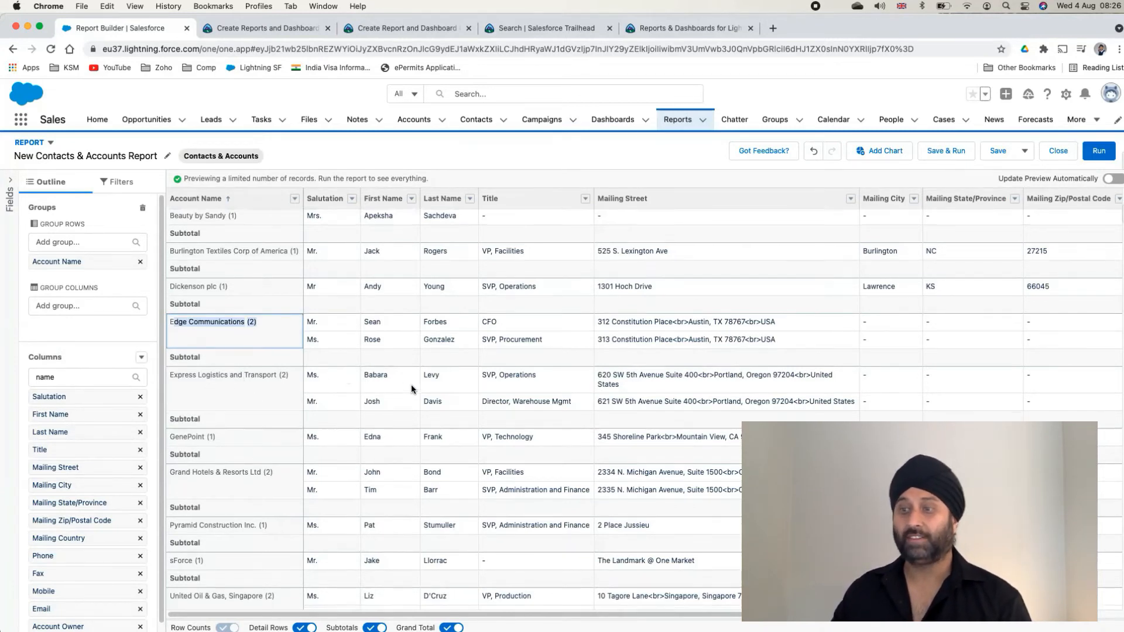
{"action": "scroll", "coordinate": [411, 386], "scroll_direction": "down", "scroll_amount": 1}
{"action": "scroll", "coordinate": [410, 386], "scroll_direction": "down", "scroll_amount": 5}
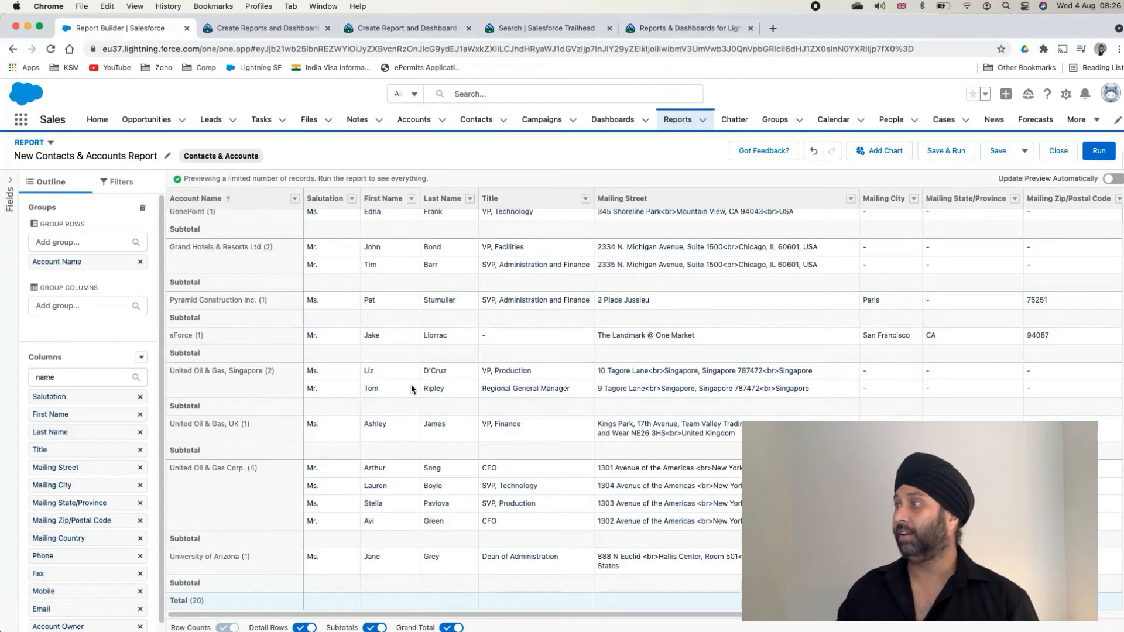
Save the report as "Account and Contact" in the Client Relations folder
{"action": "left_click", "coordinate": [989, 151]}
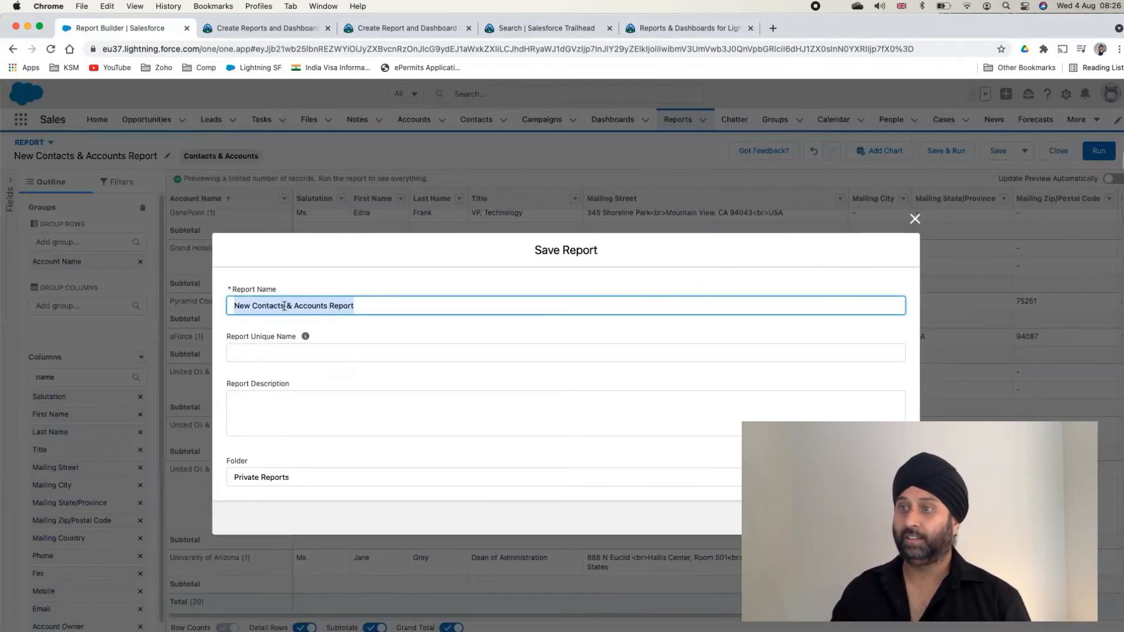
{"action": "left_click_drag", "start_coordinate": [373, 311], "coordinate": [222, 310]}
{"action": "type", "text": "Accoun"}
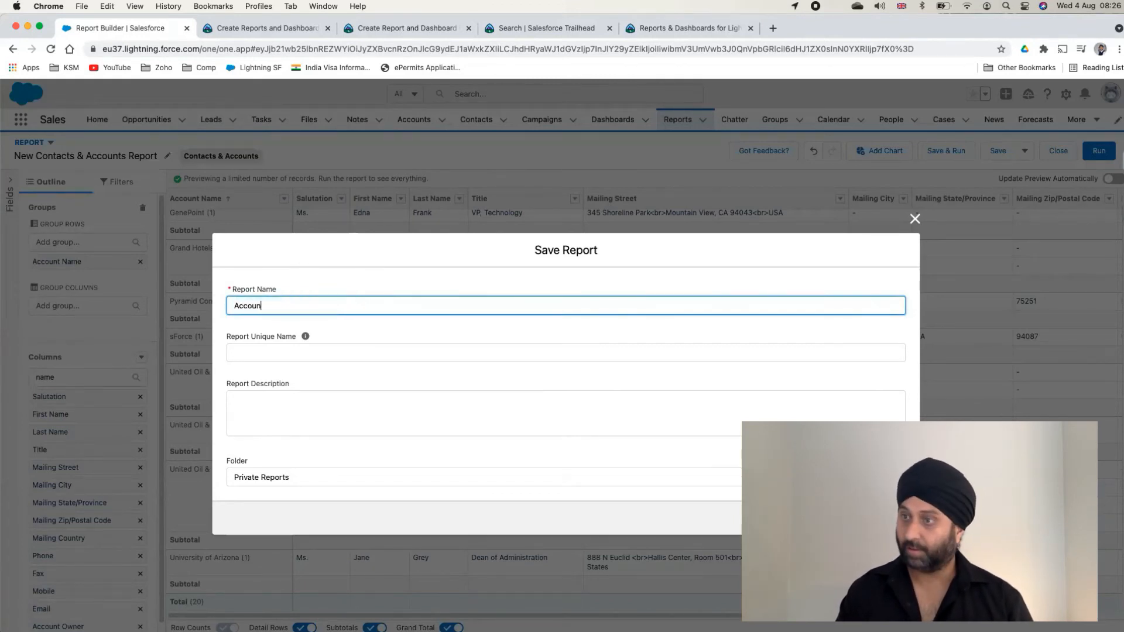
{"action": "type", "text": "t and Contact"}
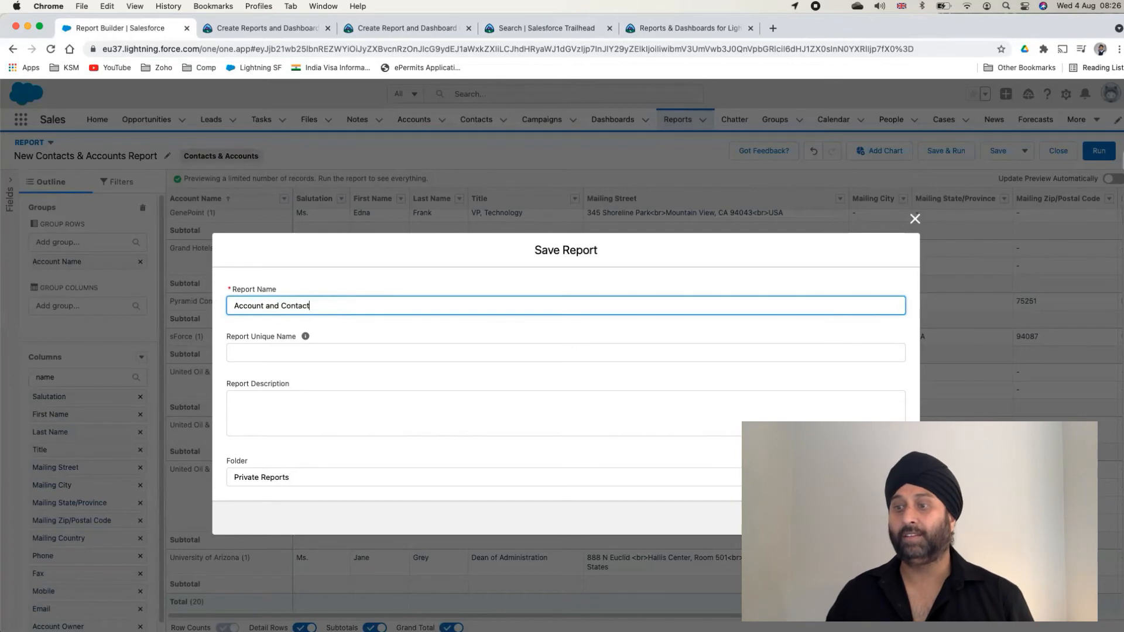
{"action": "left_click", "coordinate": [248, 474]}
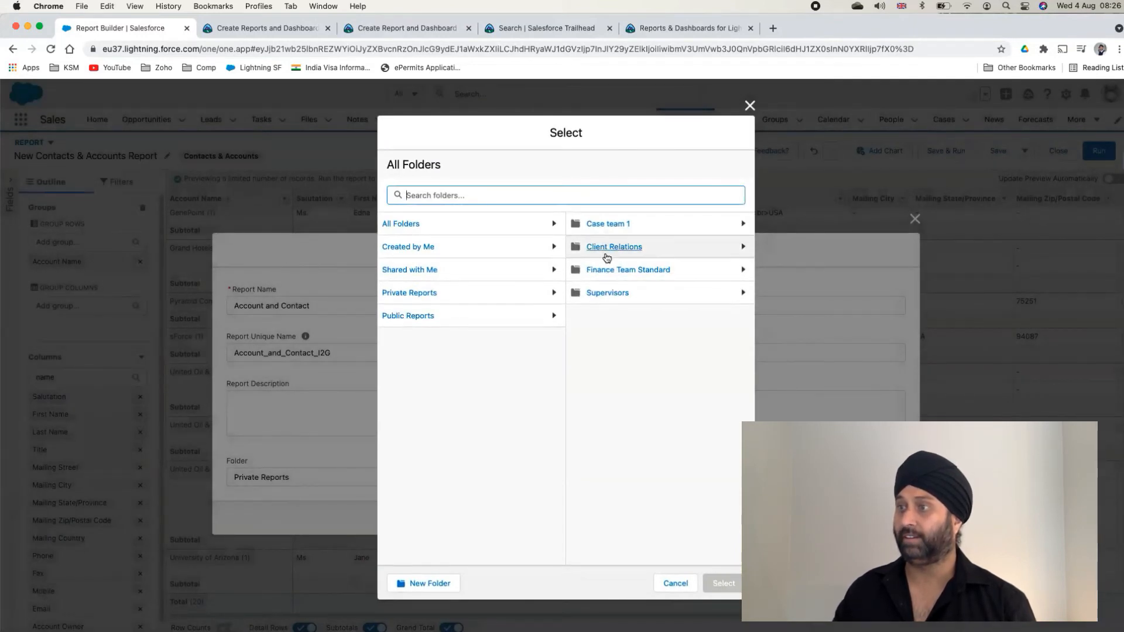
{"action": "left_click", "coordinate": [606, 257]}
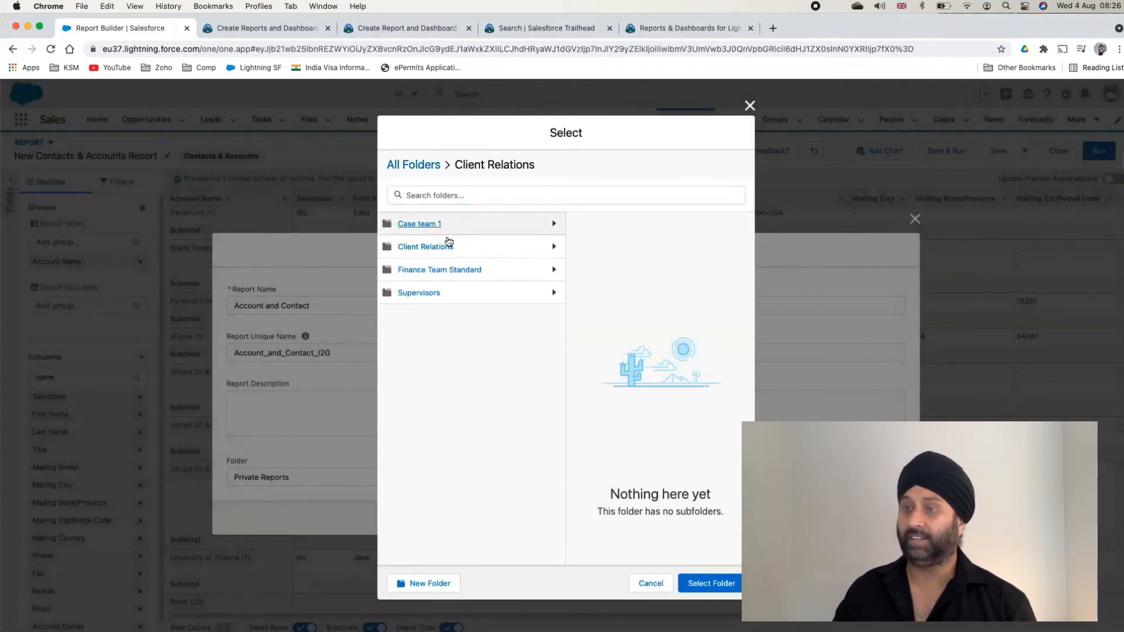
{"action": "left_click", "coordinate": [711, 583]}
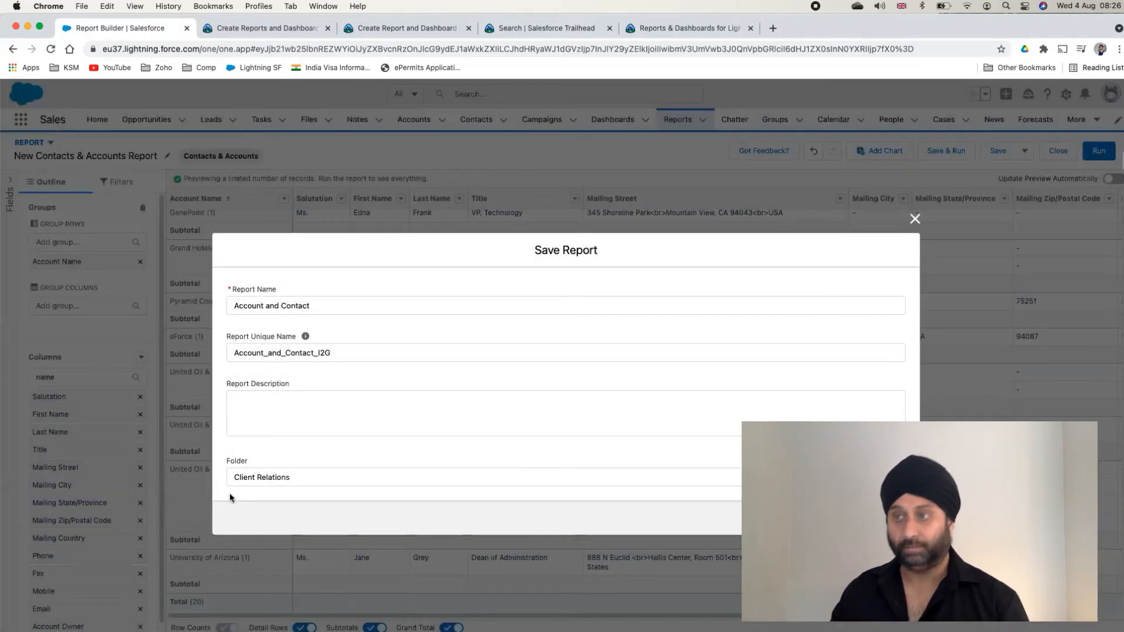
{"action": "left_click", "coordinate": [889, 518]}
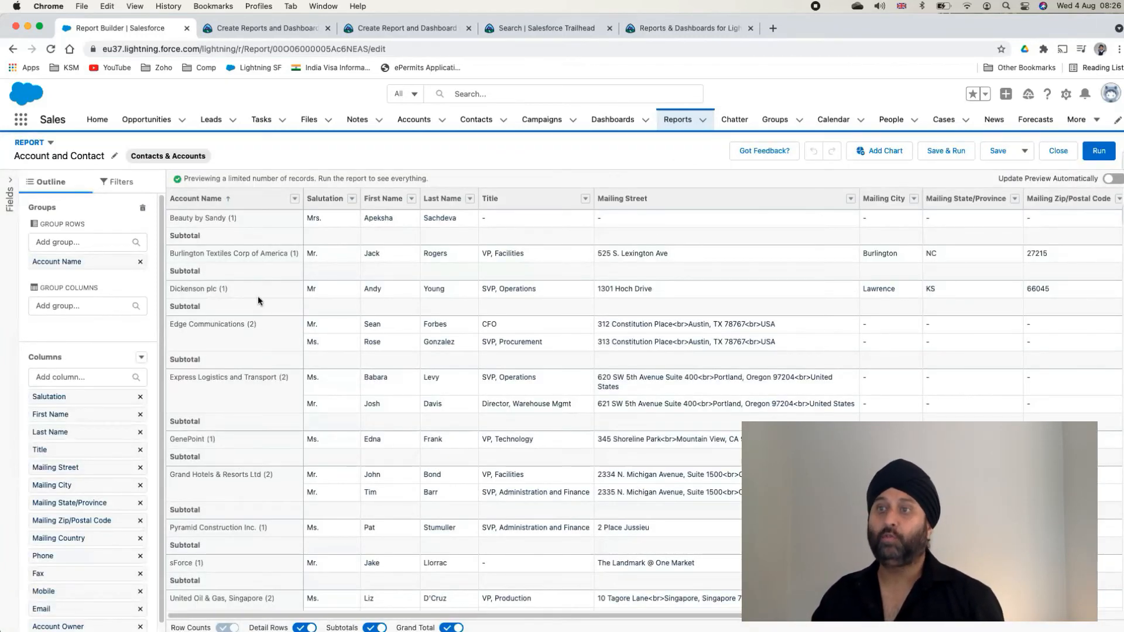
Add a report filter on Account Name and set its operator to contains
{"action": "left_click", "coordinate": [118, 191]}
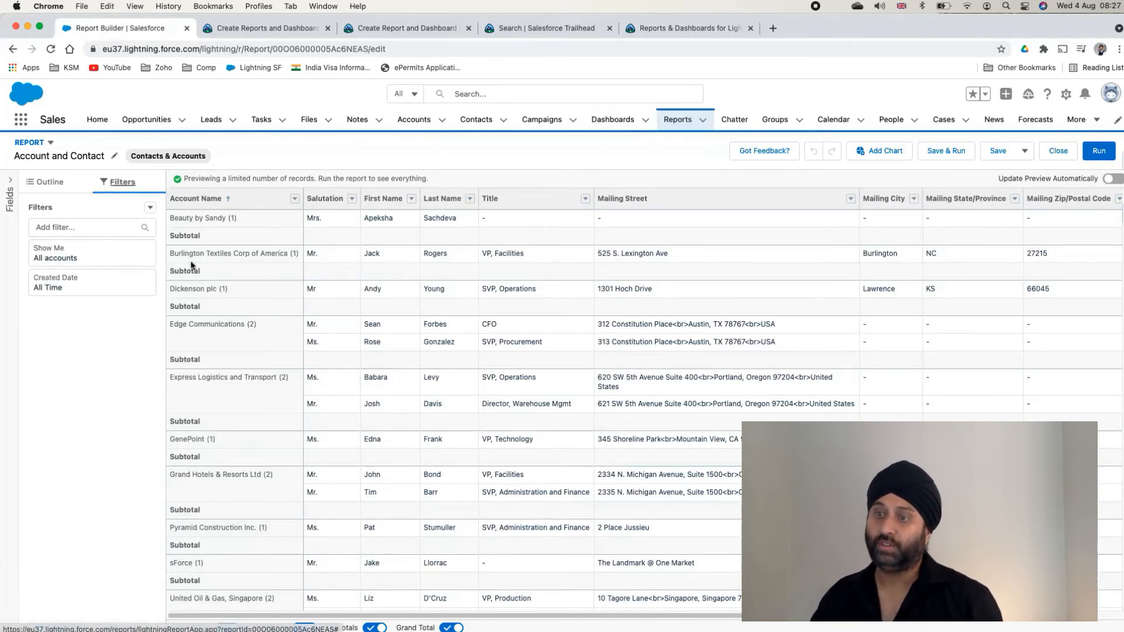
{"action": "scroll", "coordinate": [226, 357], "scroll_direction": "down", "scroll_amount": 5}
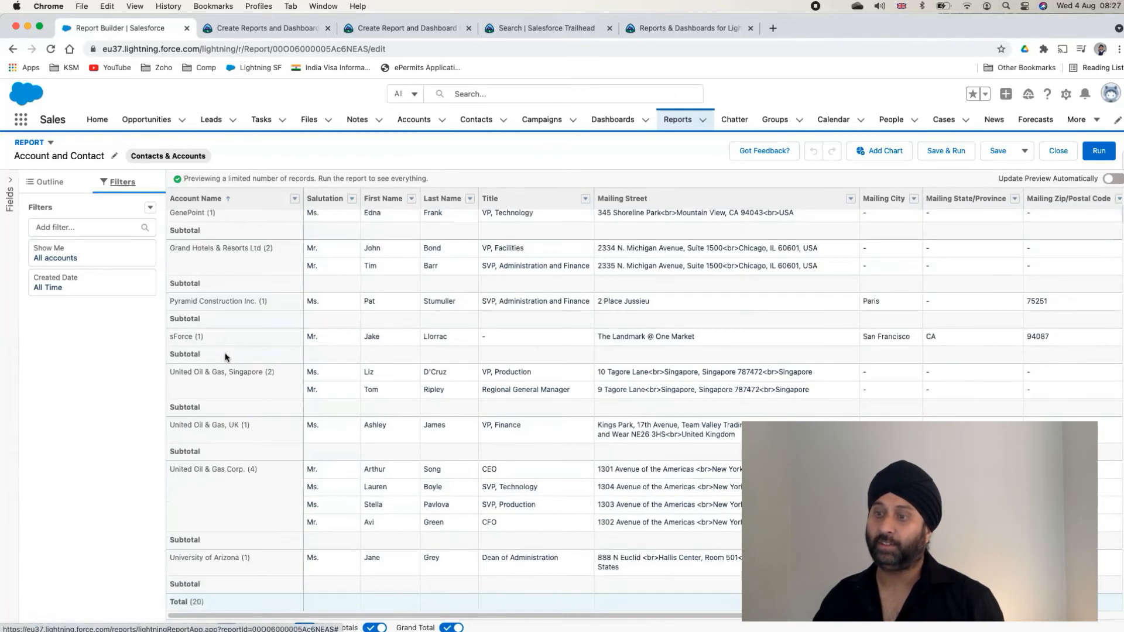
{"action": "left_click_drag", "start_coordinate": [242, 468], "coordinate": [170, 469]}
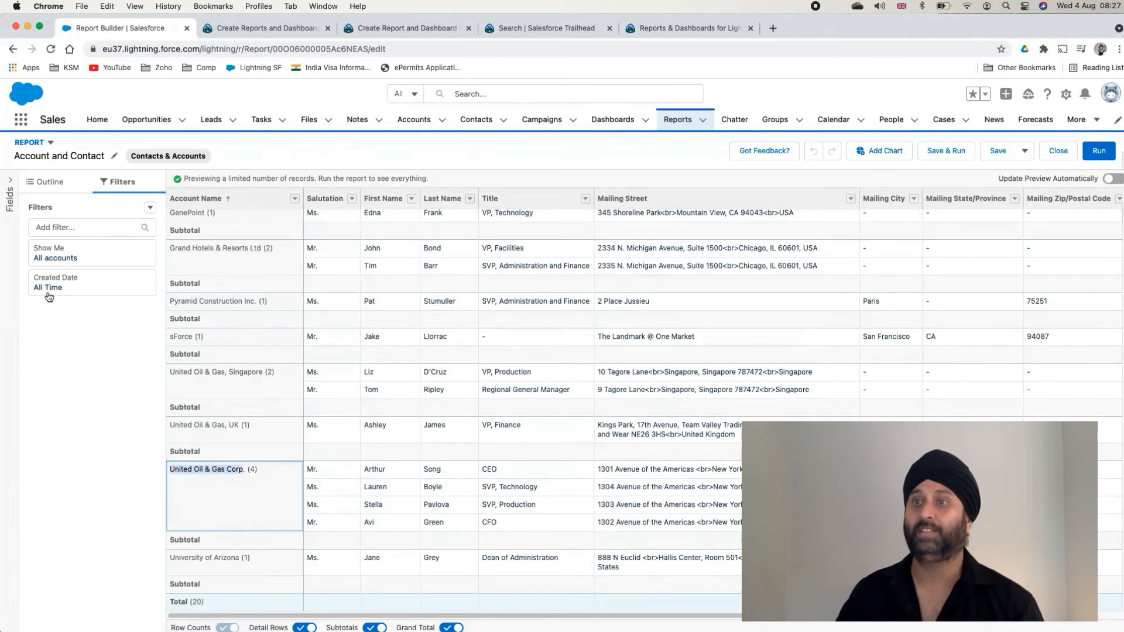
{"action": "left_click", "coordinate": [150, 207]}
{"action": "left_click", "coordinate": [99, 374]}
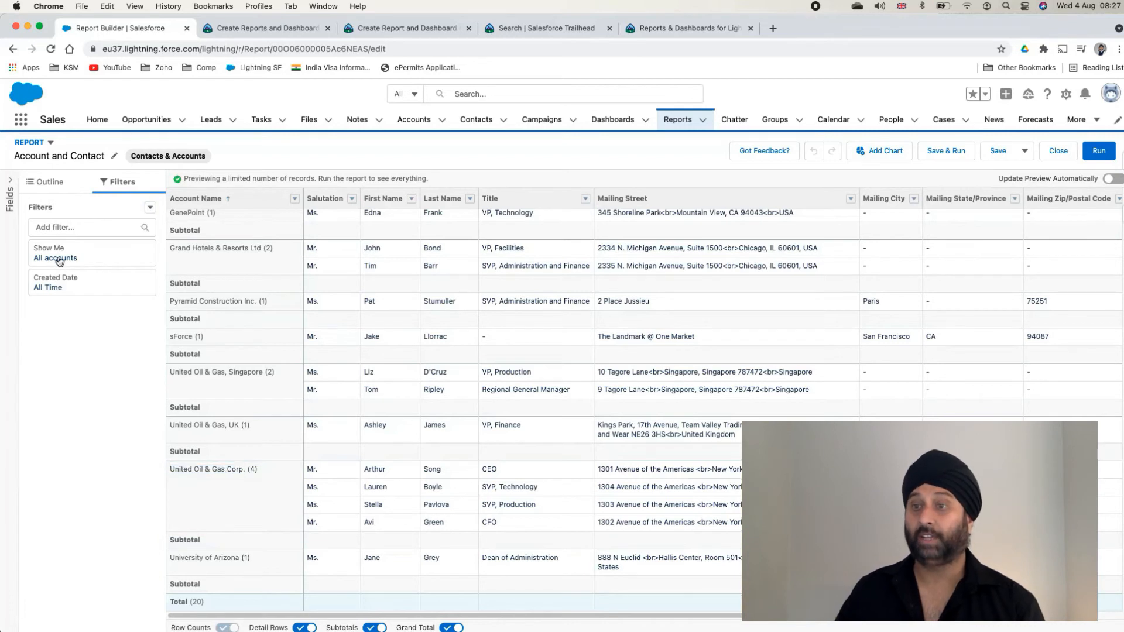
{"action": "left_click", "coordinate": [60, 227]}
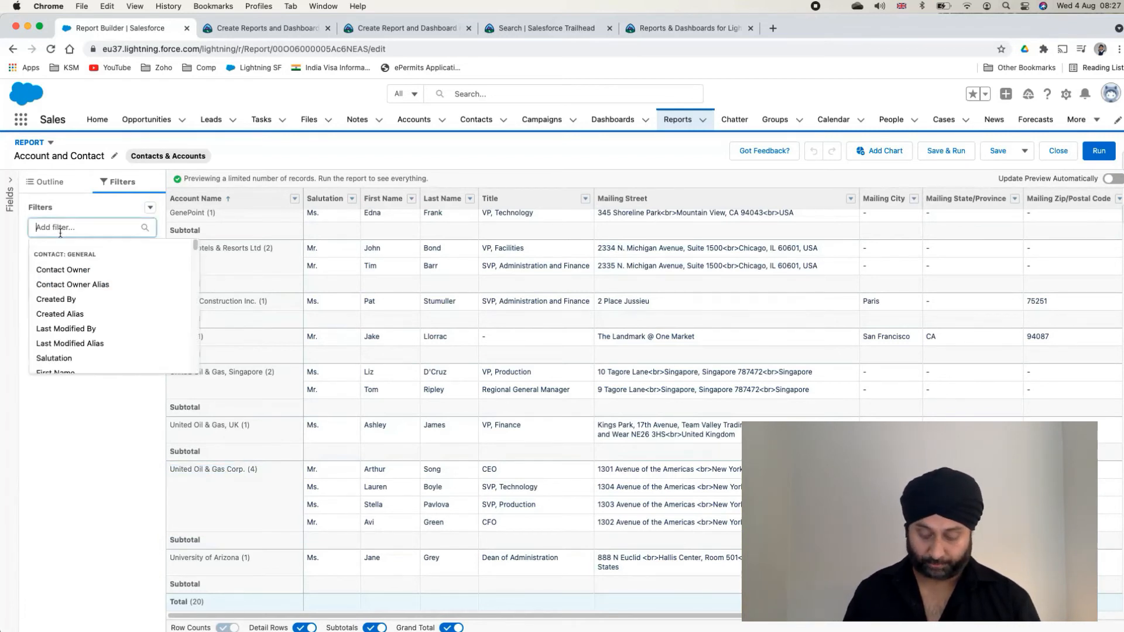
{"action": "type", "text": "Account"}
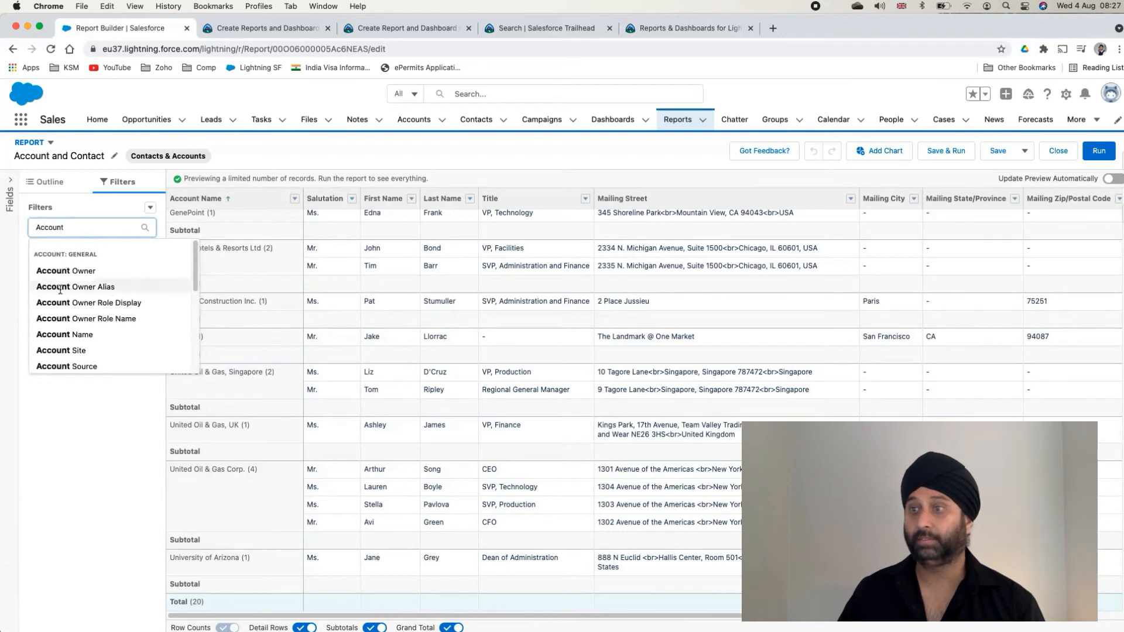
{"action": "left_click", "coordinate": [81, 334]}
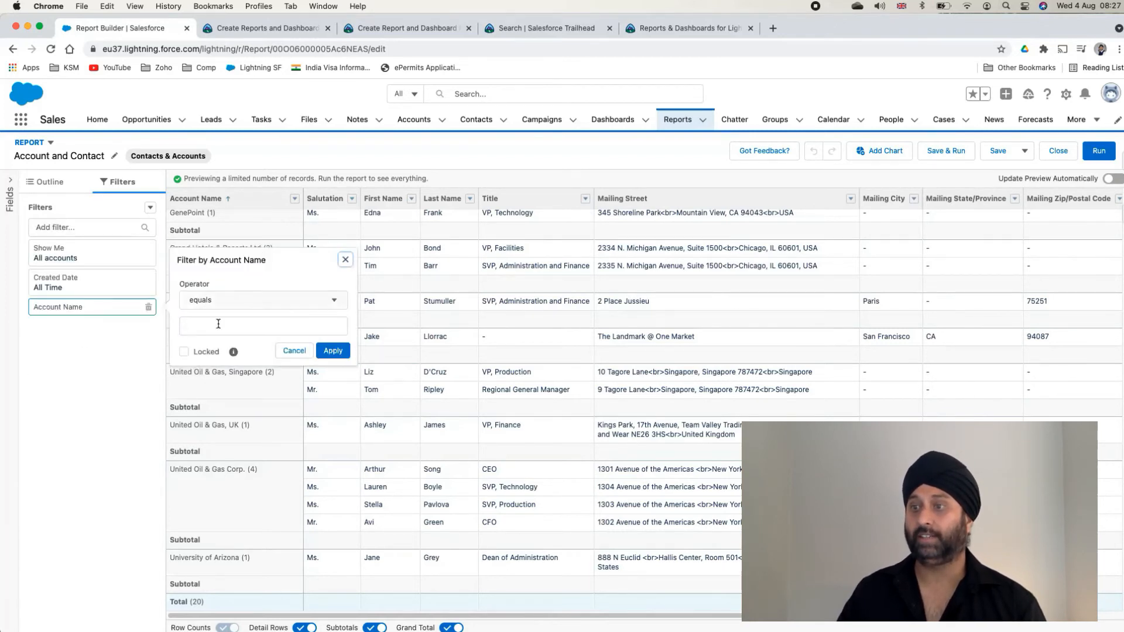
{"action": "left_click", "coordinate": [224, 299]}
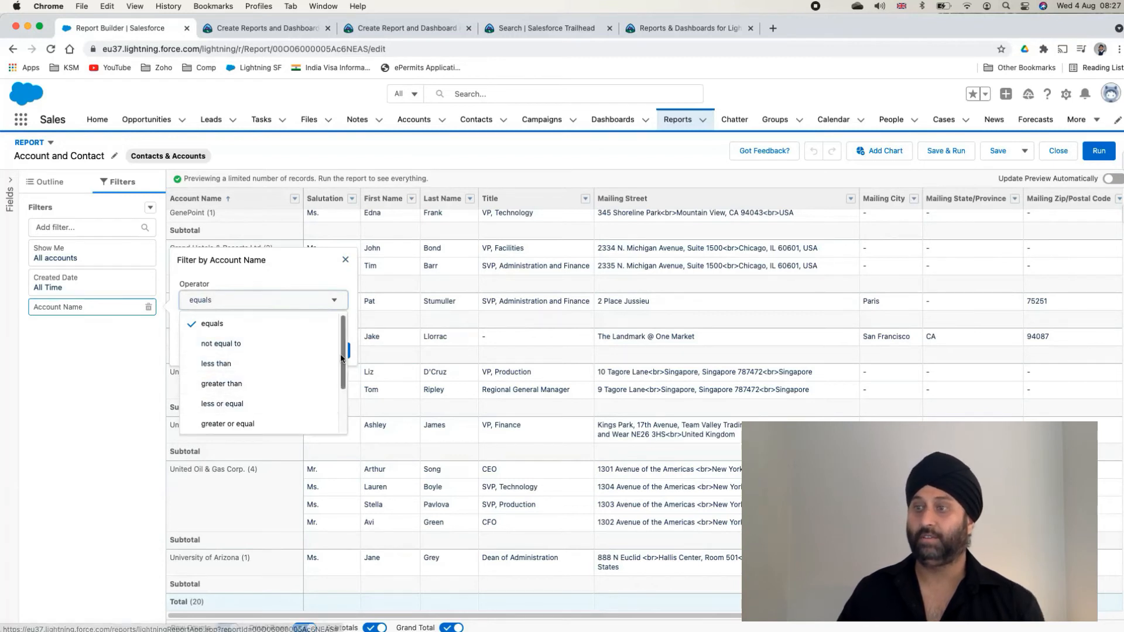
{"action": "scroll", "coordinate": [228, 404], "scroll_direction": "down", "scroll_amount": 3}
{"action": "left_click", "coordinate": [228, 388]}
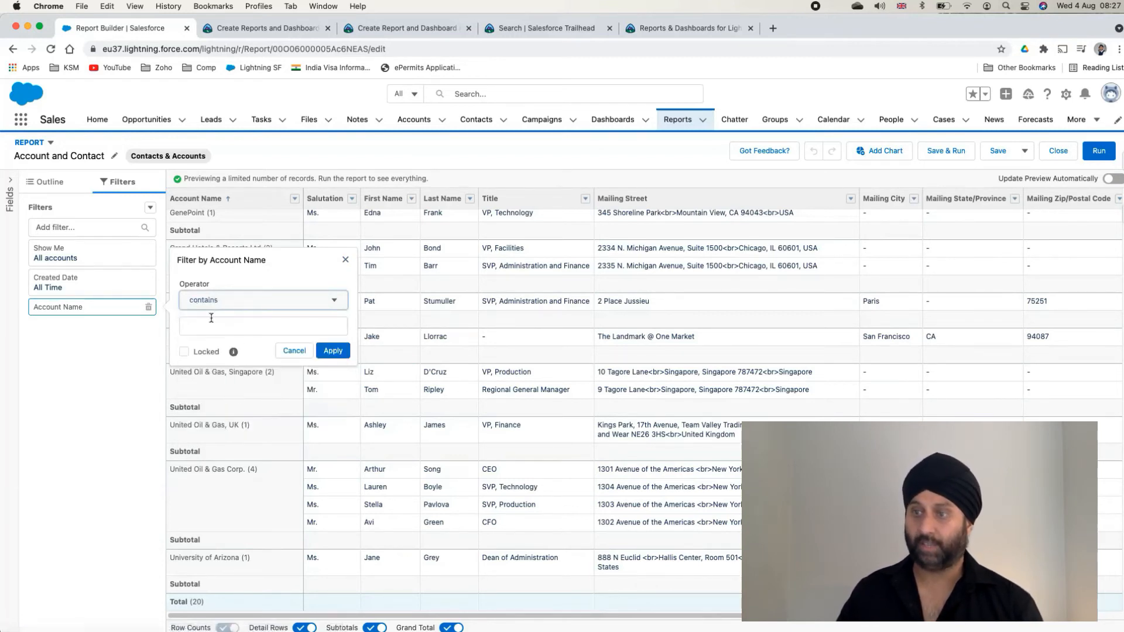
{"action": "left_click", "coordinate": [211, 321]}
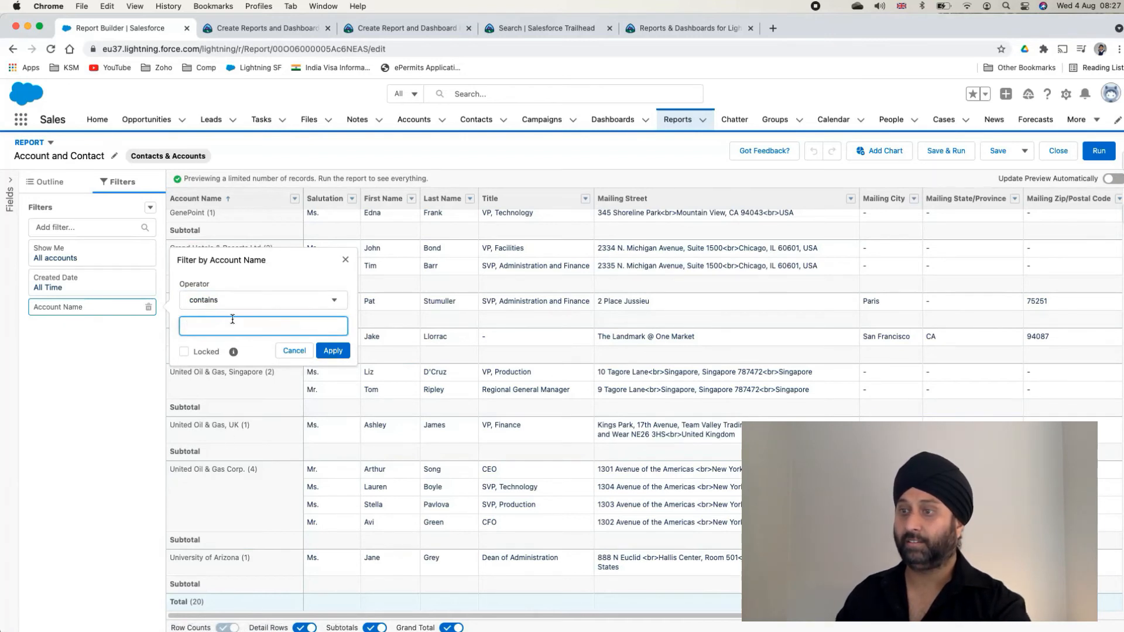
{"action": "right_click", "coordinate": [233, 322]}
{"action": "left_click", "coordinate": [252, 404]}
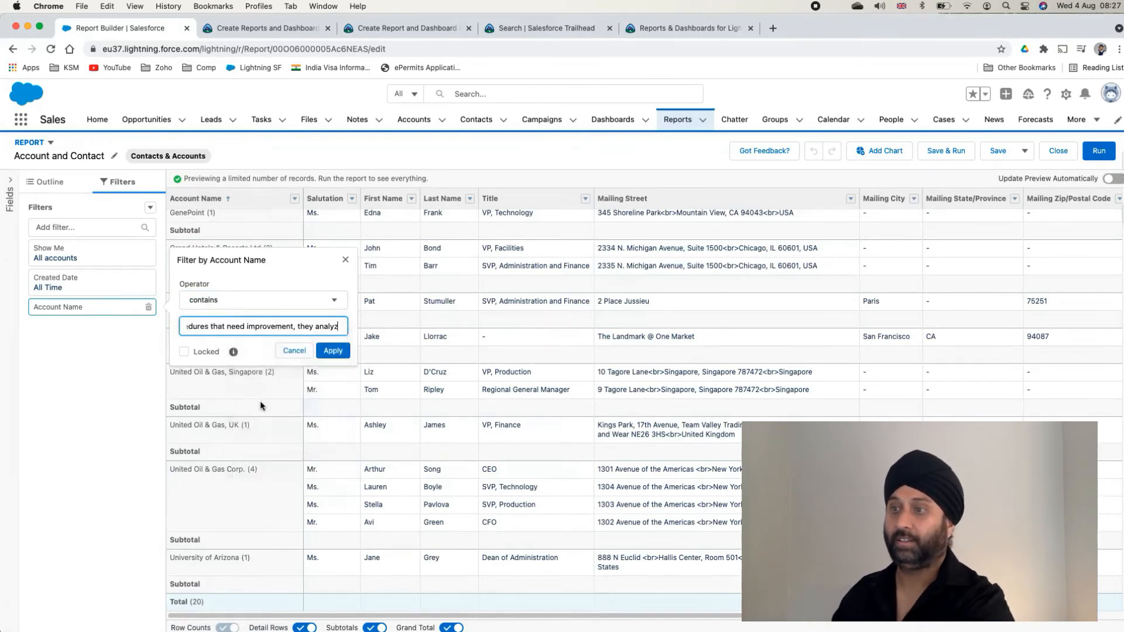
{"action": "key", "text": "BackSpace"}
{"action": "key", "text": "BackSpace"}
{"action": "key", "text": "BackSpace"}
{"action": "key", "text": "BackSpace"}
{"action": "key", "text": "BackSpace"}
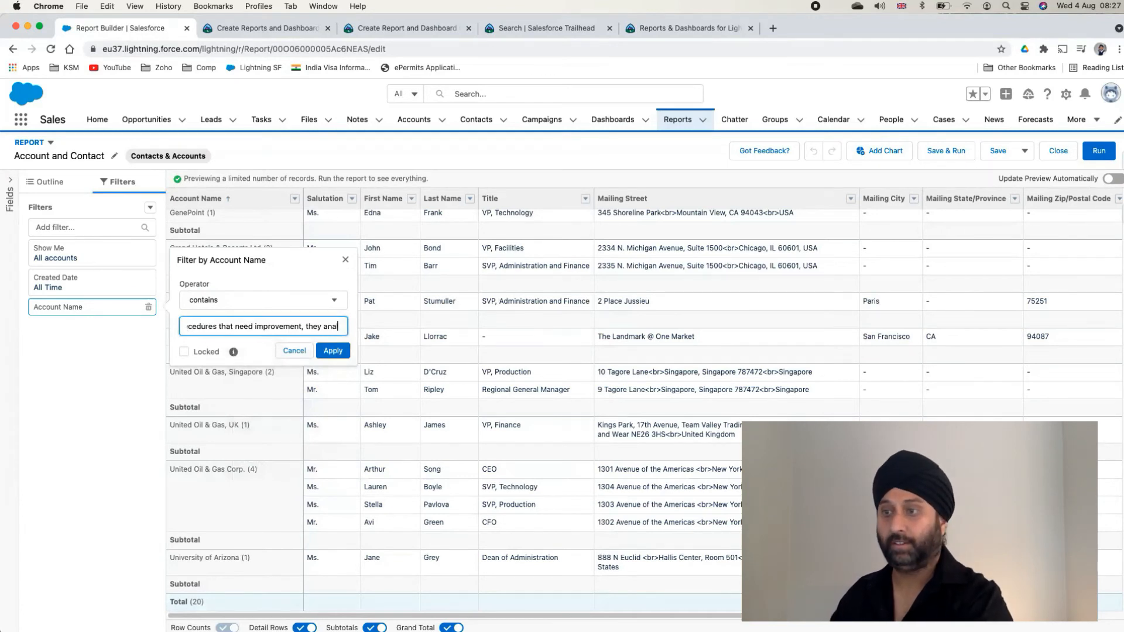
{"action": "key", "text": "super+a"}
{"action": "key", "text": "BackSpace"}
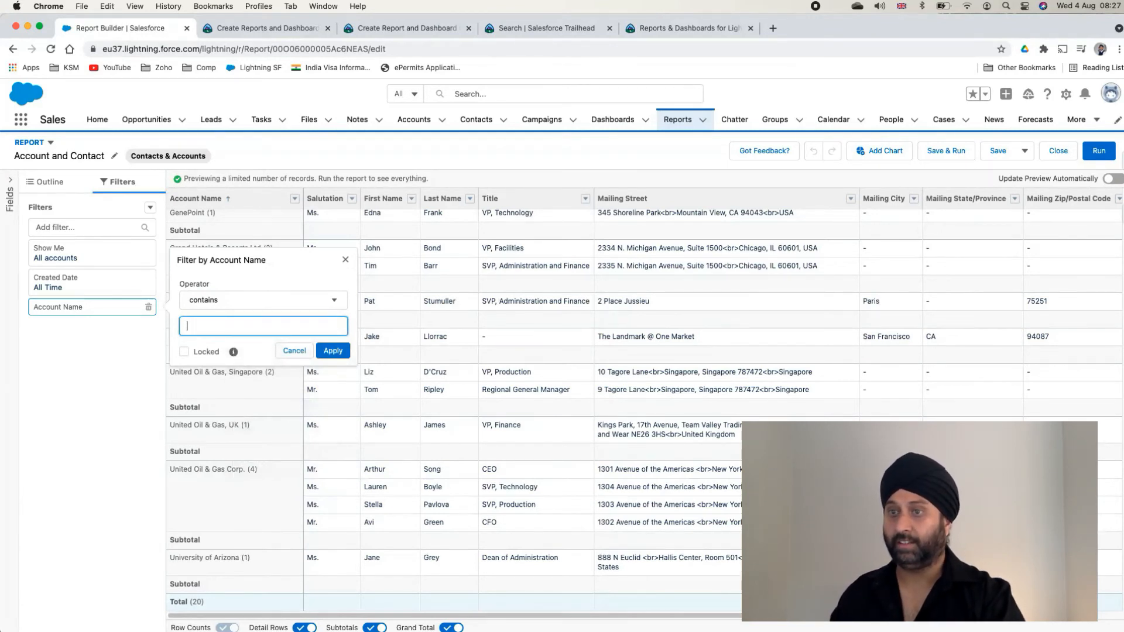
{"action": "left_click", "coordinate": [228, 434]}
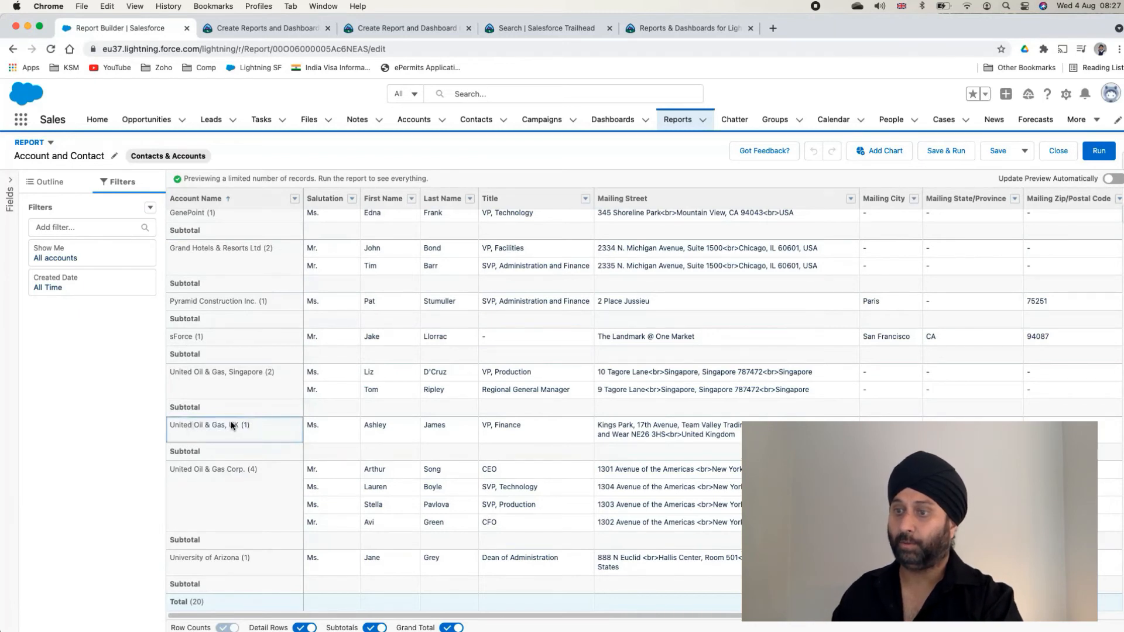
Copy "United Oil & Gas" from the UK account's name in the preview and add a report filter on Account Name
{"action": "left_click_drag", "start_coordinate": [227, 423], "coordinate": [174, 423]}
{"action": "key", "text": "super+c"}
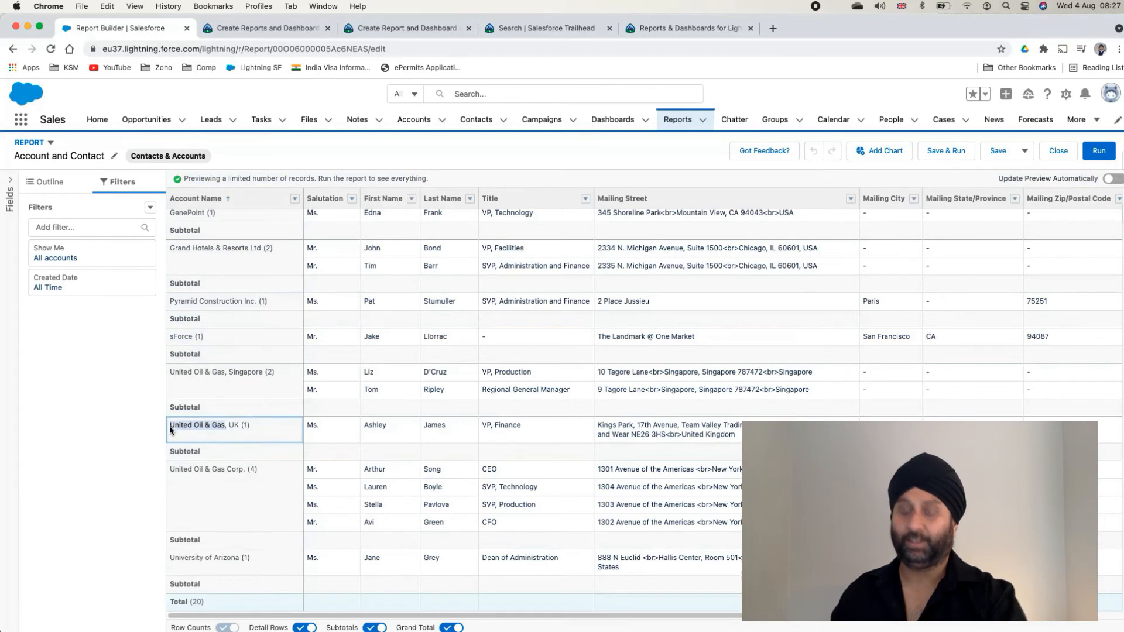
{"action": "left_click", "coordinate": [110, 234]}
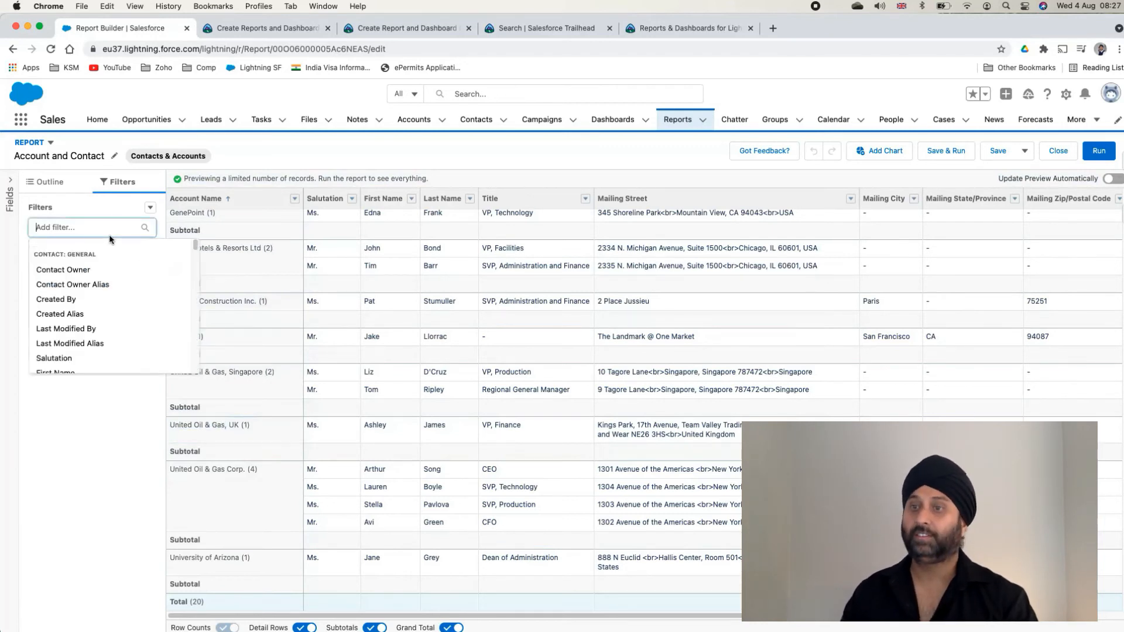
{"action": "type", "text": "accoun"}
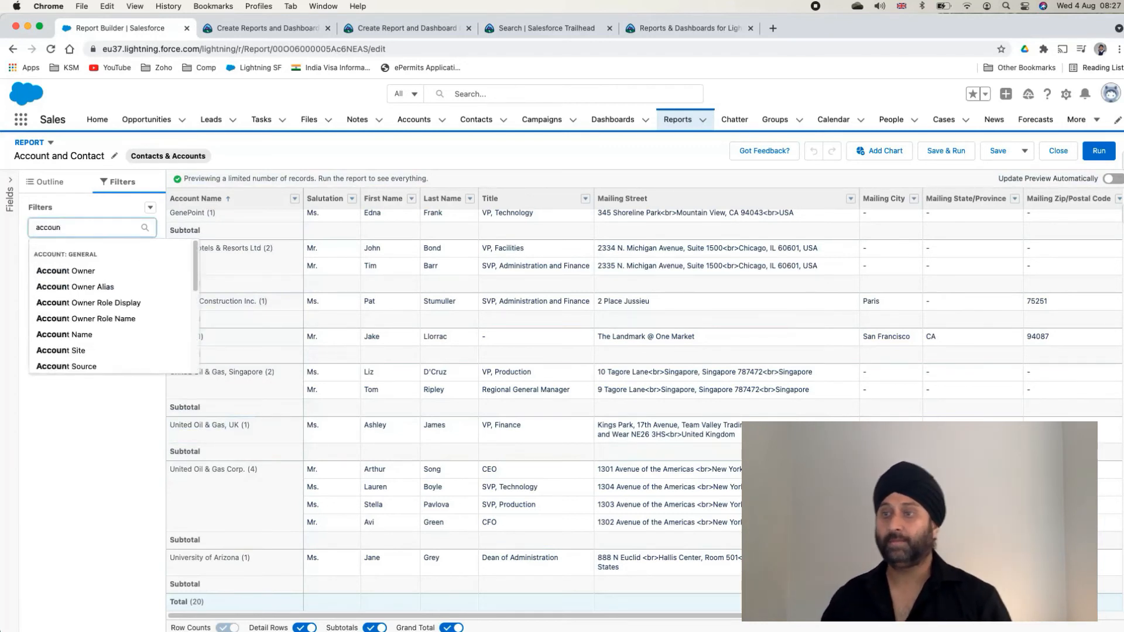
{"action": "left_click", "coordinate": [90, 336]}
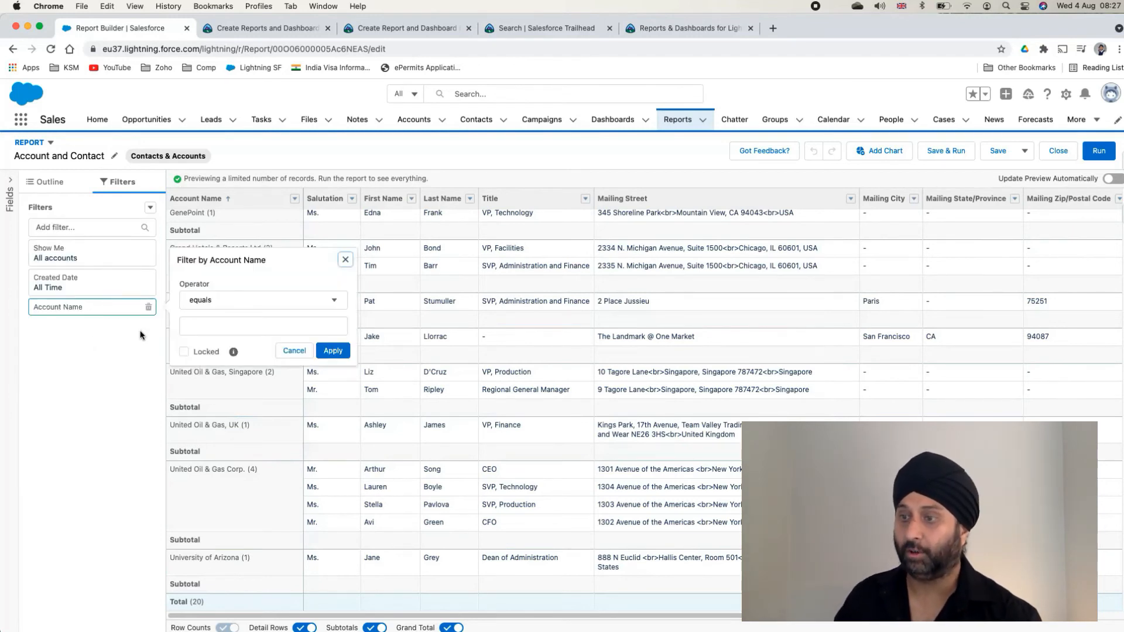
Set the Account Name filter to contains "United Oil & Gas", apply it and refresh the preview
{"action": "left_click", "coordinate": [199, 300]}
{"action": "scroll", "coordinate": [220, 401], "scroll_direction": "down", "scroll_amount": 2}
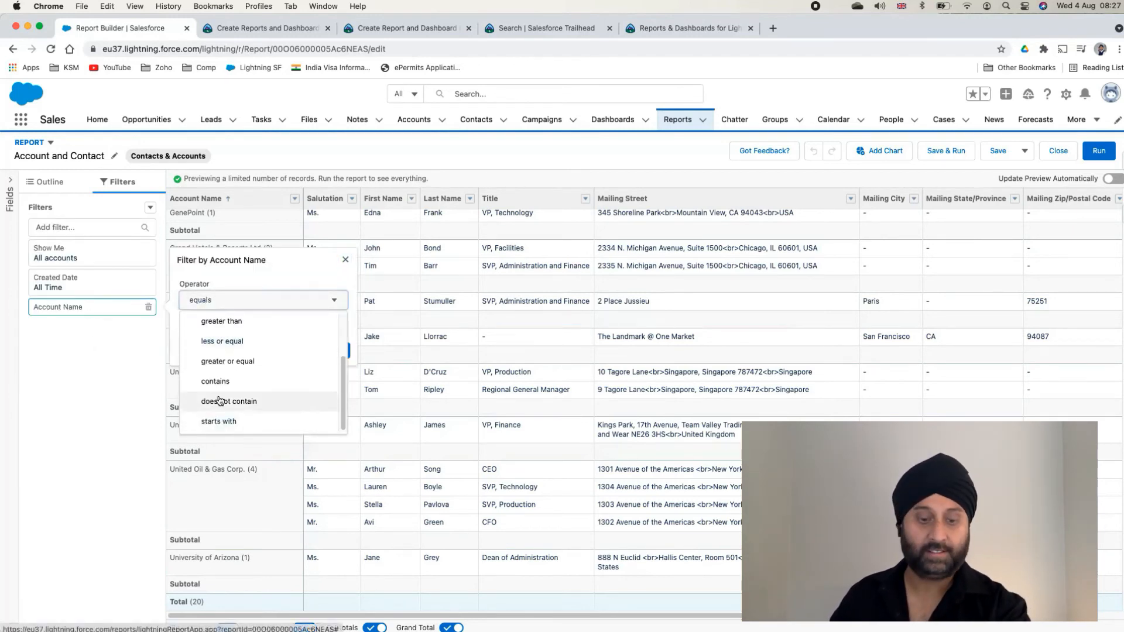
{"action": "left_click", "coordinate": [220, 385]}
{"action": "left_click", "coordinate": [204, 323]}
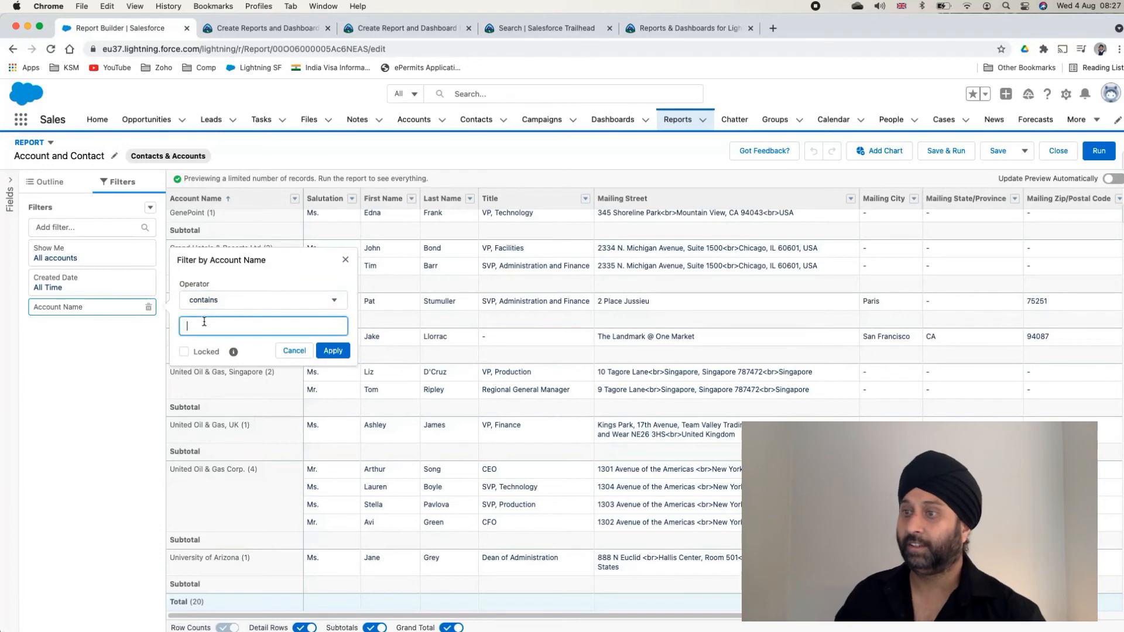
{"action": "key", "text": "super+v"}
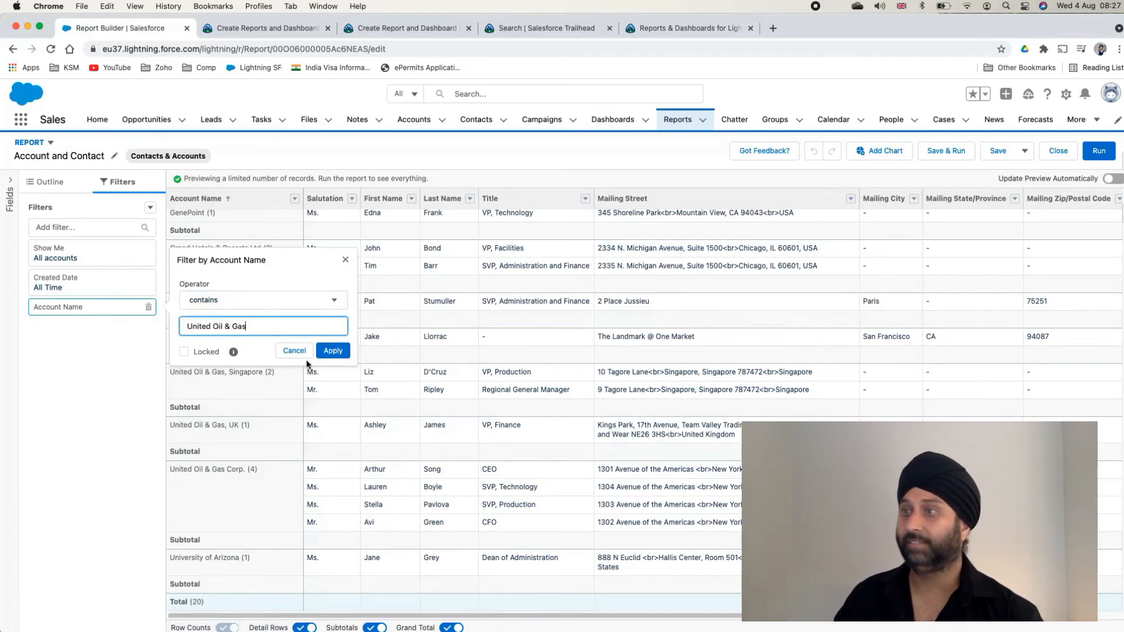
{"action": "left_click", "coordinate": [332, 350]}
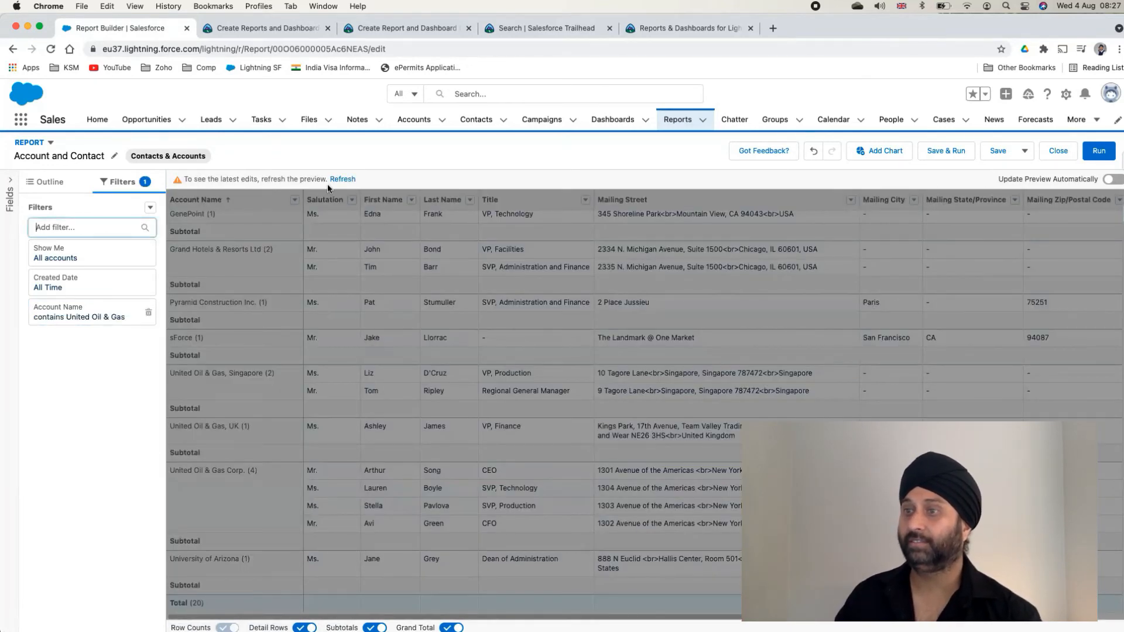
{"action": "left_click", "coordinate": [342, 179]}
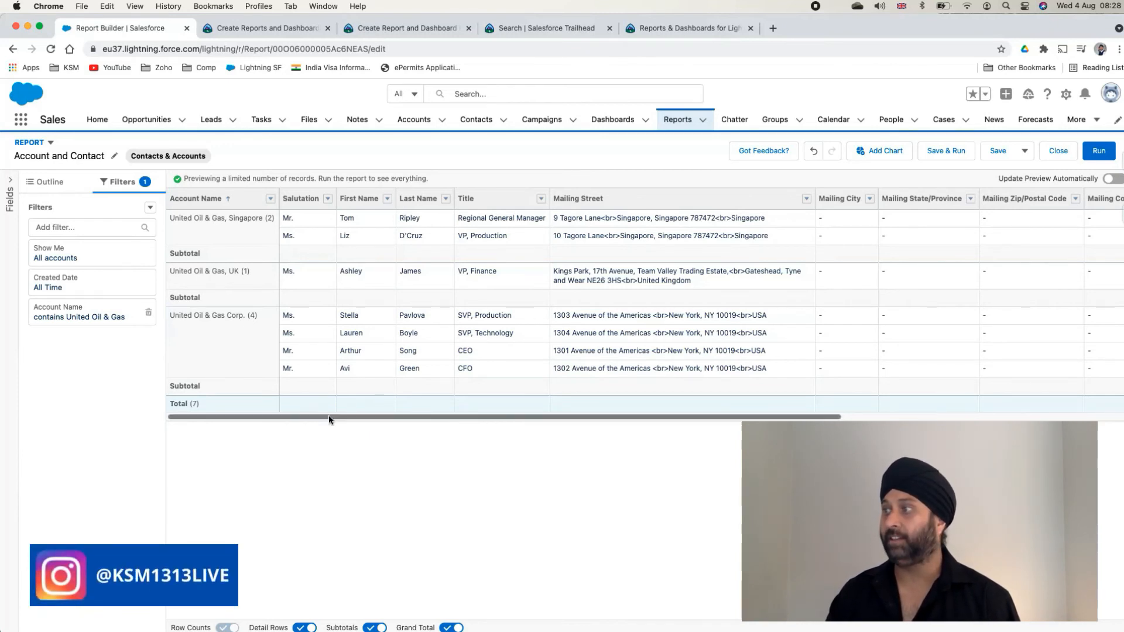
Run the filtered Account and Contact report and add a chart to it
{"action": "left_click_drag", "start_coordinate": [328, 416], "coordinate": [521, 432]}
{"action": "left_click_drag", "start_coordinate": [678, 455], "coordinate": [221, 436]}
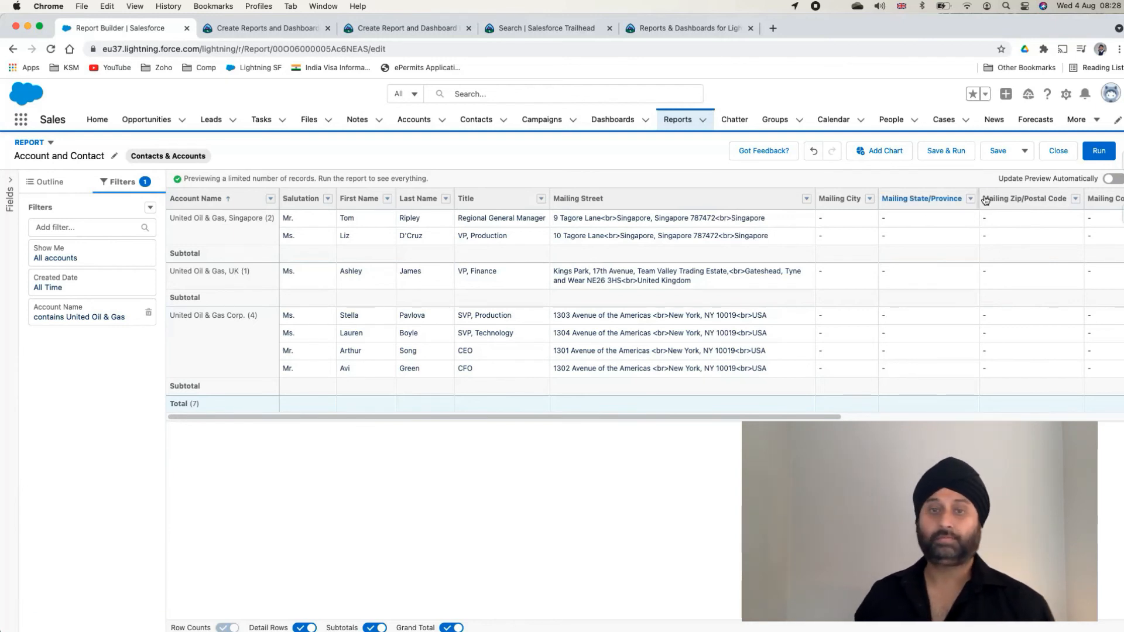
{"action": "left_click", "coordinate": [1100, 151]}
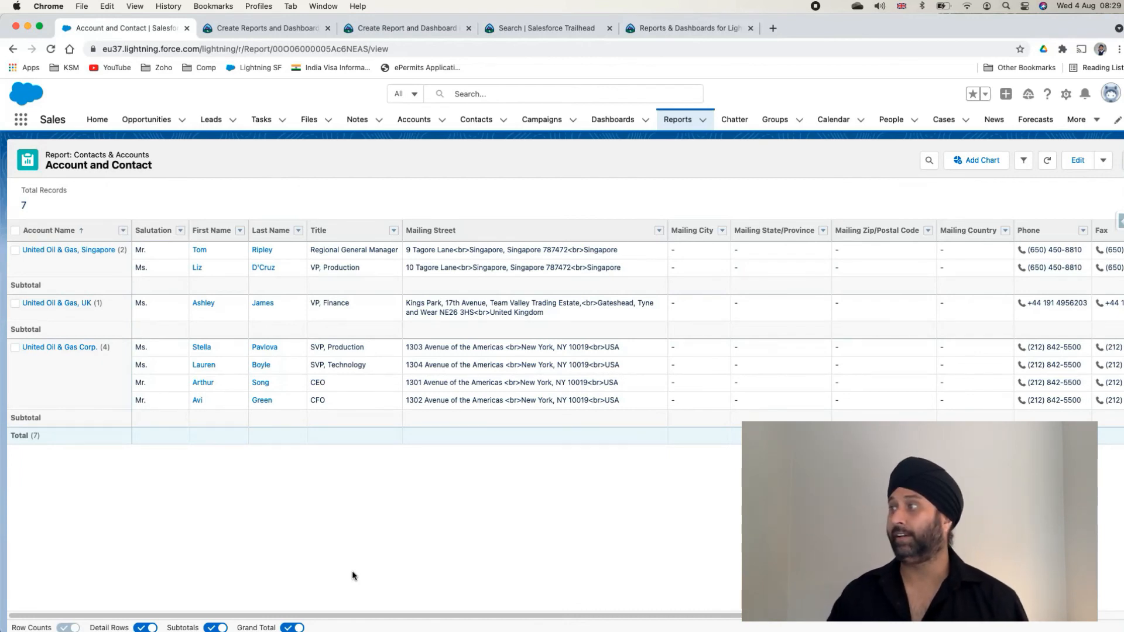
{"action": "left_click", "coordinate": [995, 161]}
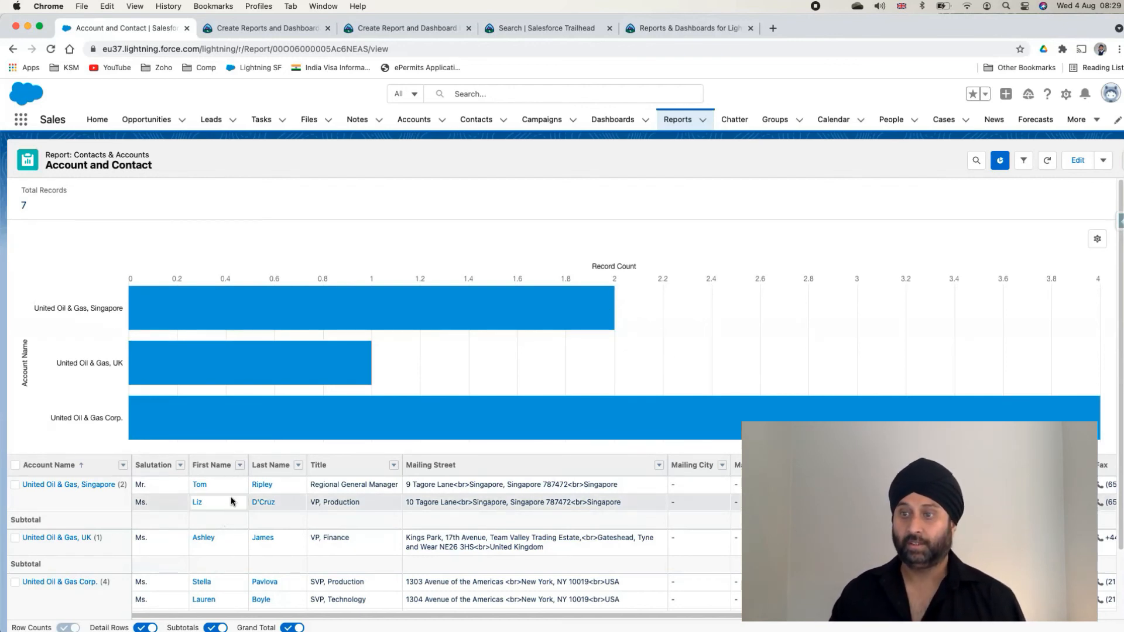
{"action": "scroll", "coordinate": [231, 497], "scroll_direction": "down", "scroll_amount": 1}
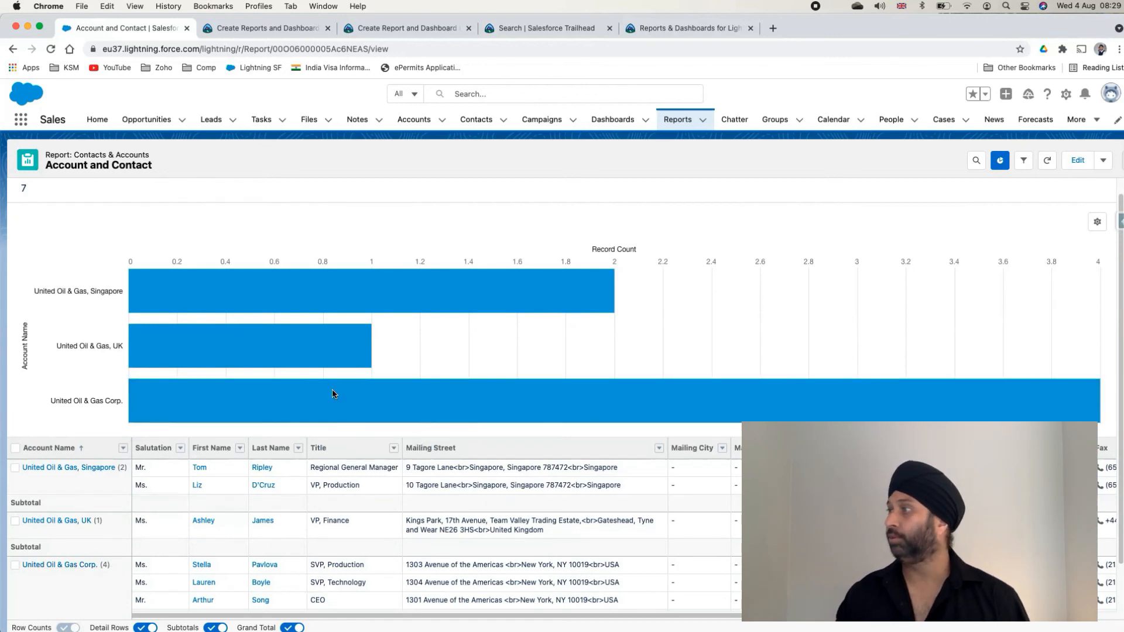
{"action": "scroll", "coordinate": [332, 394], "scroll_direction": "down", "scroll_amount": 1}
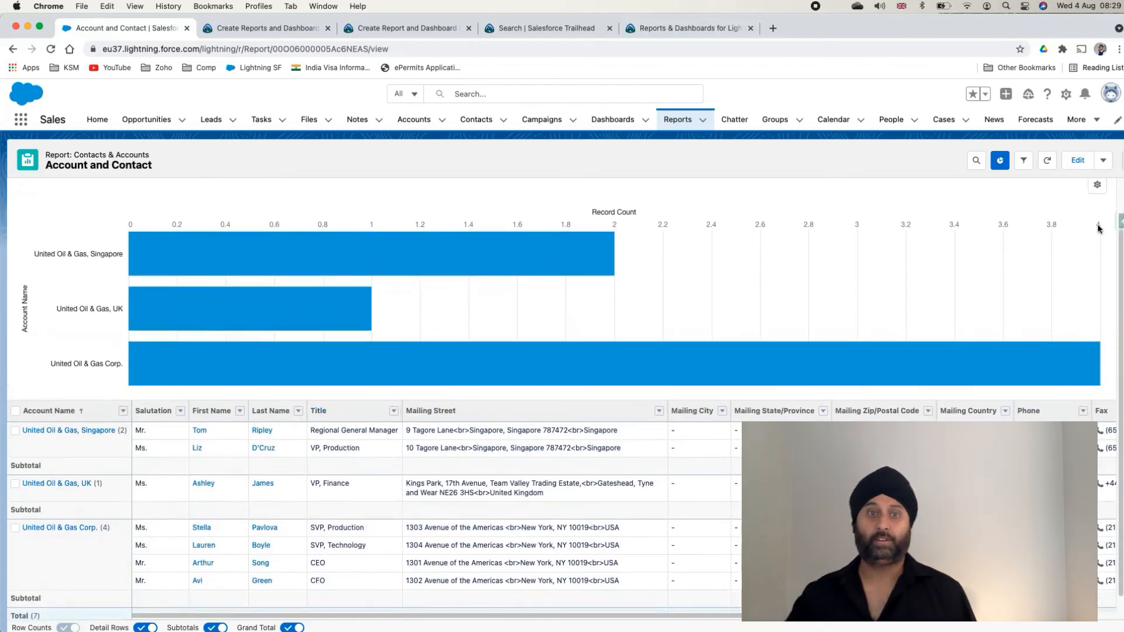